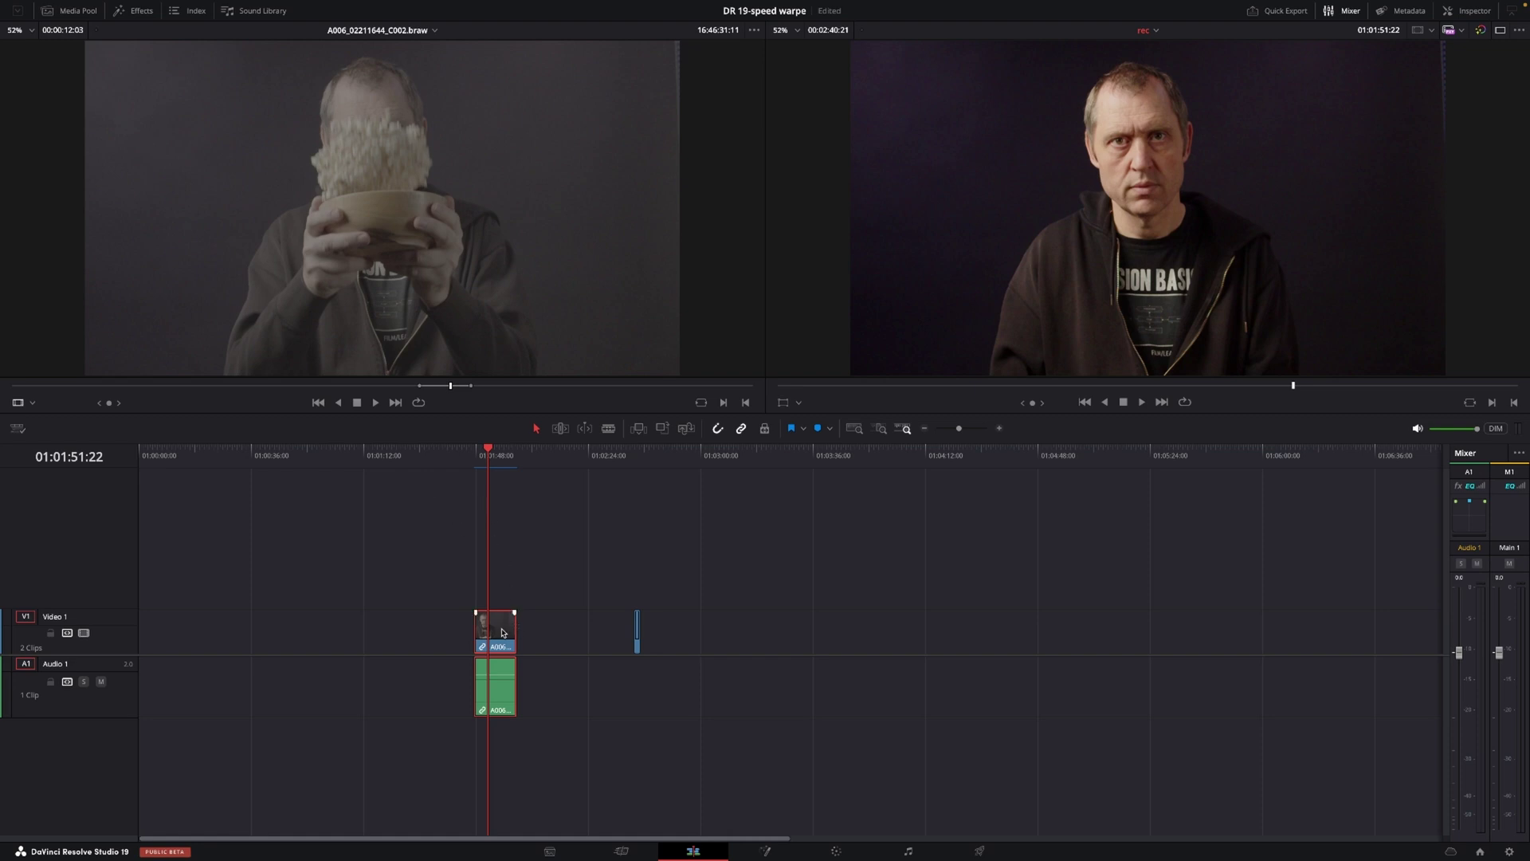
# Replay the popcorn clip at its original speed from an earlier frame.
pyautogui.moveTo(490, 456); pyautogui.dragTo(478, 458)
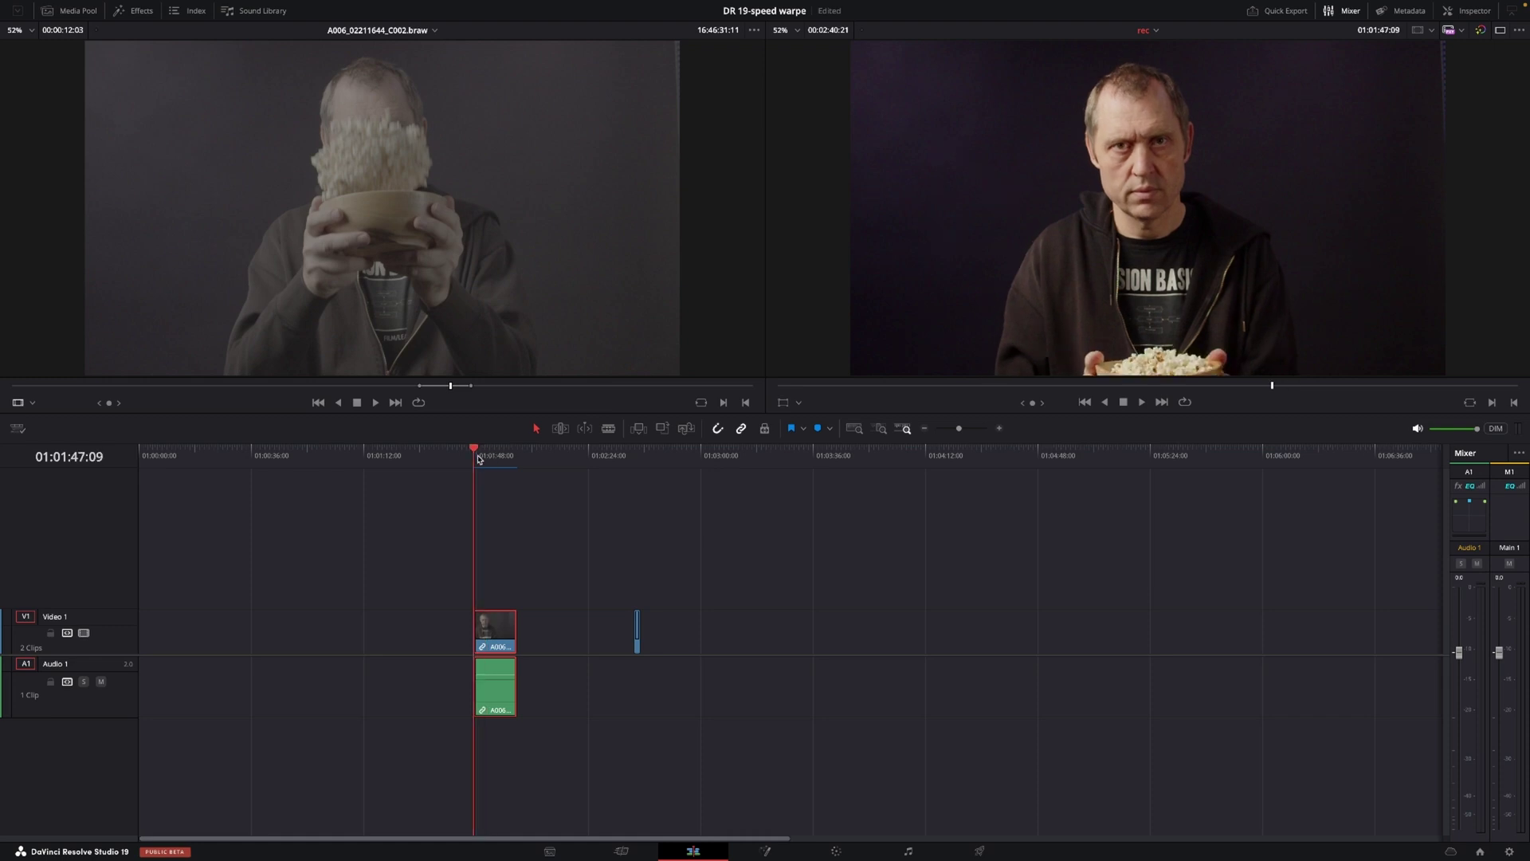
pyautogui.press('space')
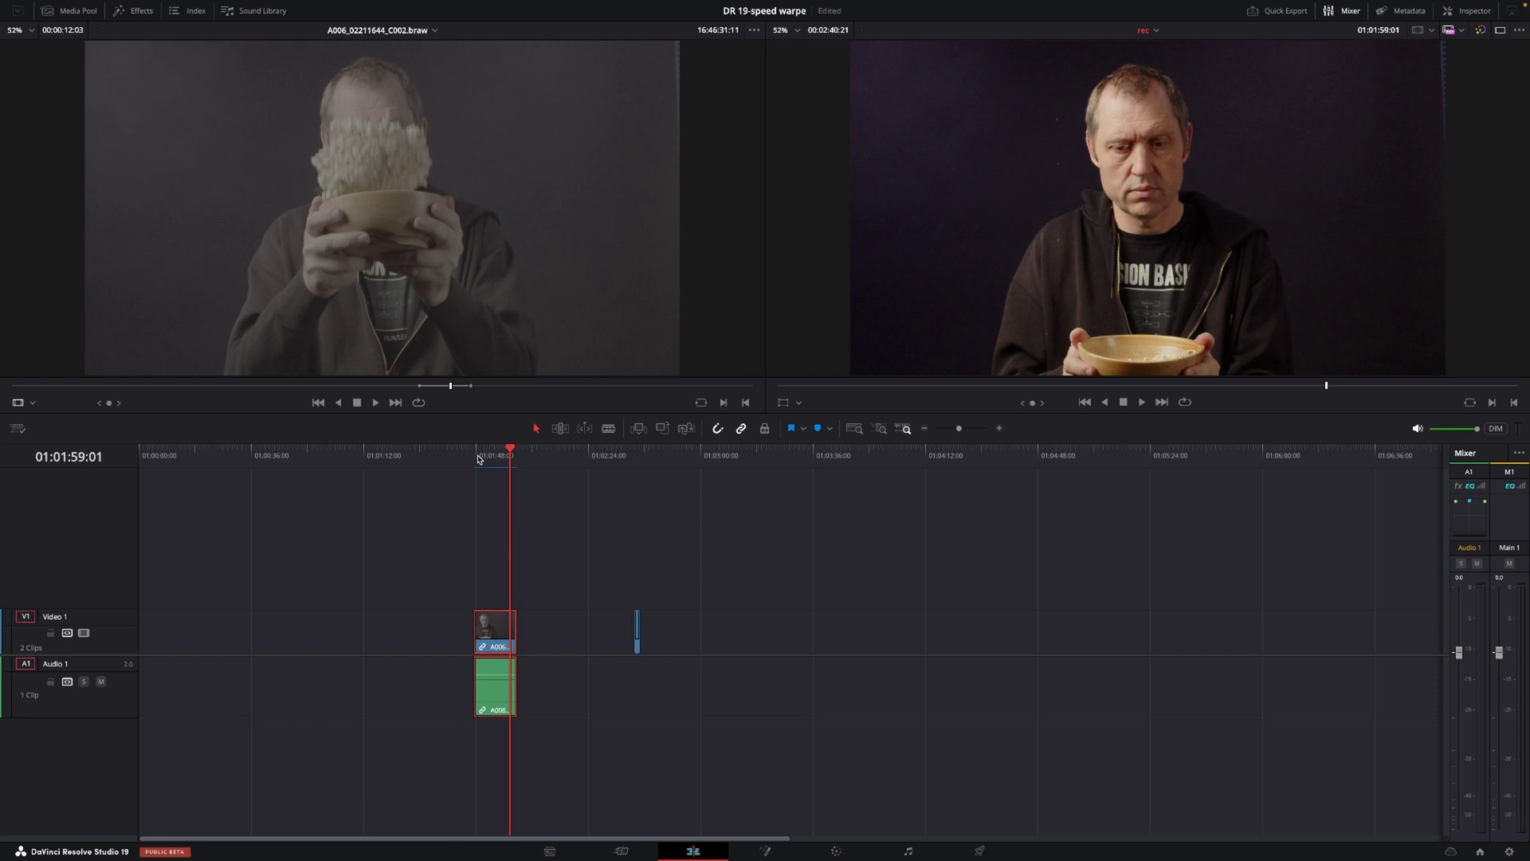
pyautogui.moveTo(515, 452); pyautogui.dragTo(495, 460)
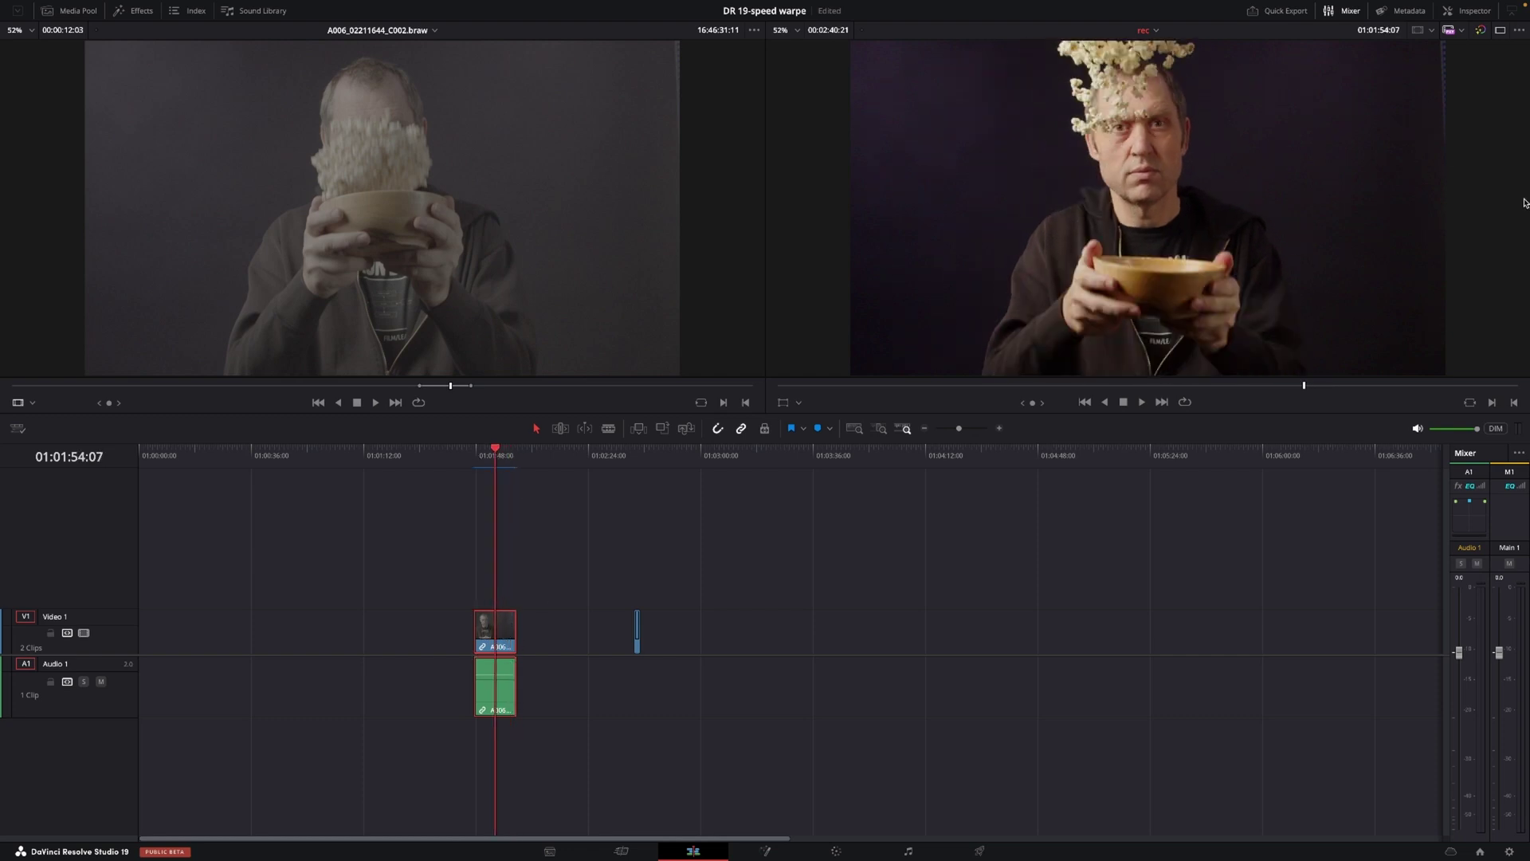
# Set the A006 clip's Speed to 50% (12 fps) and extend it to 00:00:23:10 on the timeline.
pyautogui.click(1466, 11)
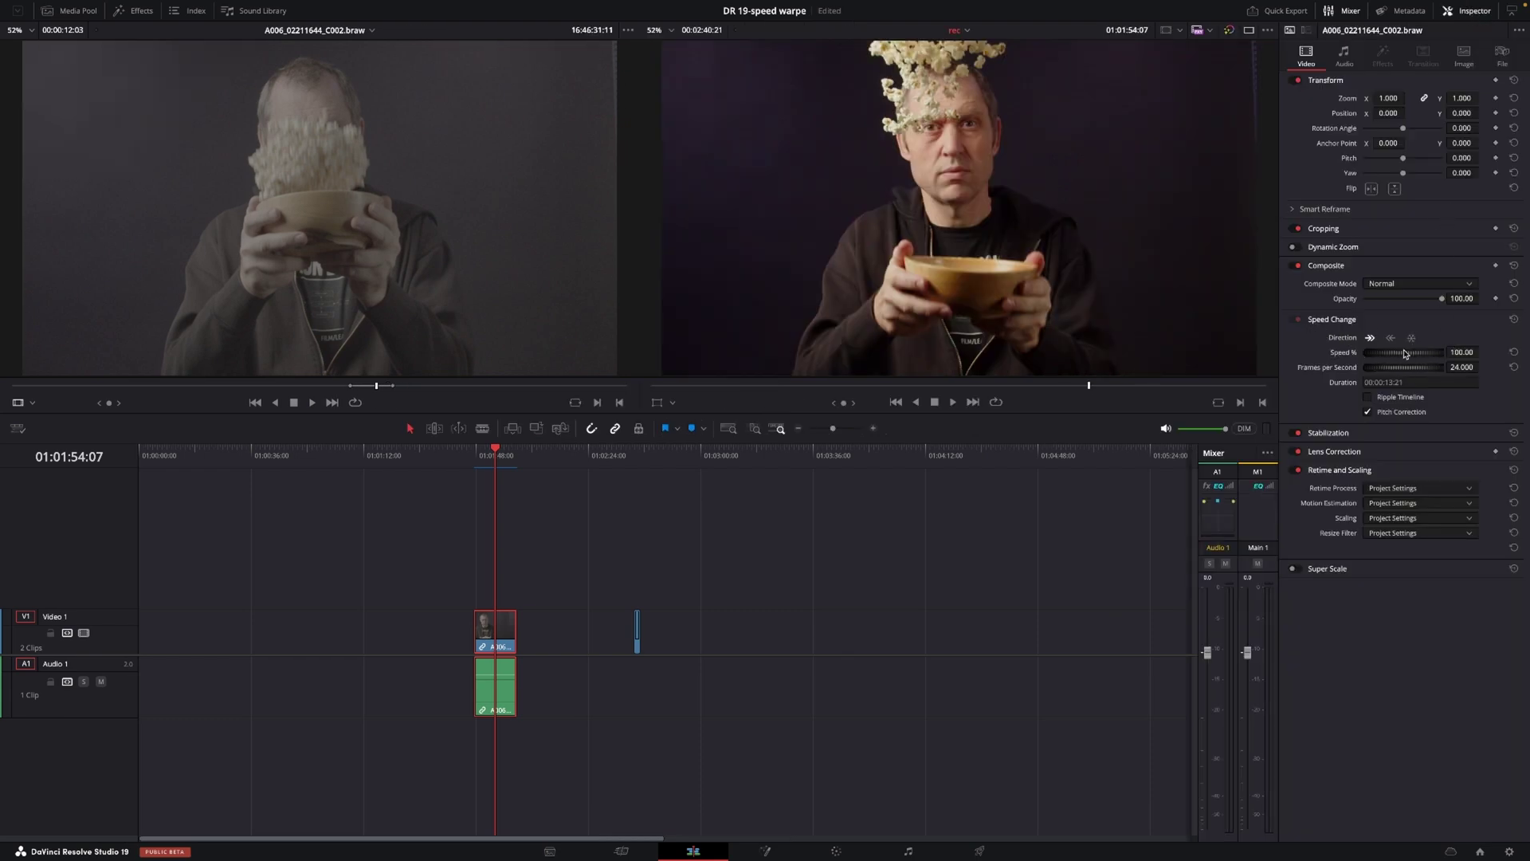
pyautogui.moveTo(1413, 356); pyautogui.dragTo(1401, 352)
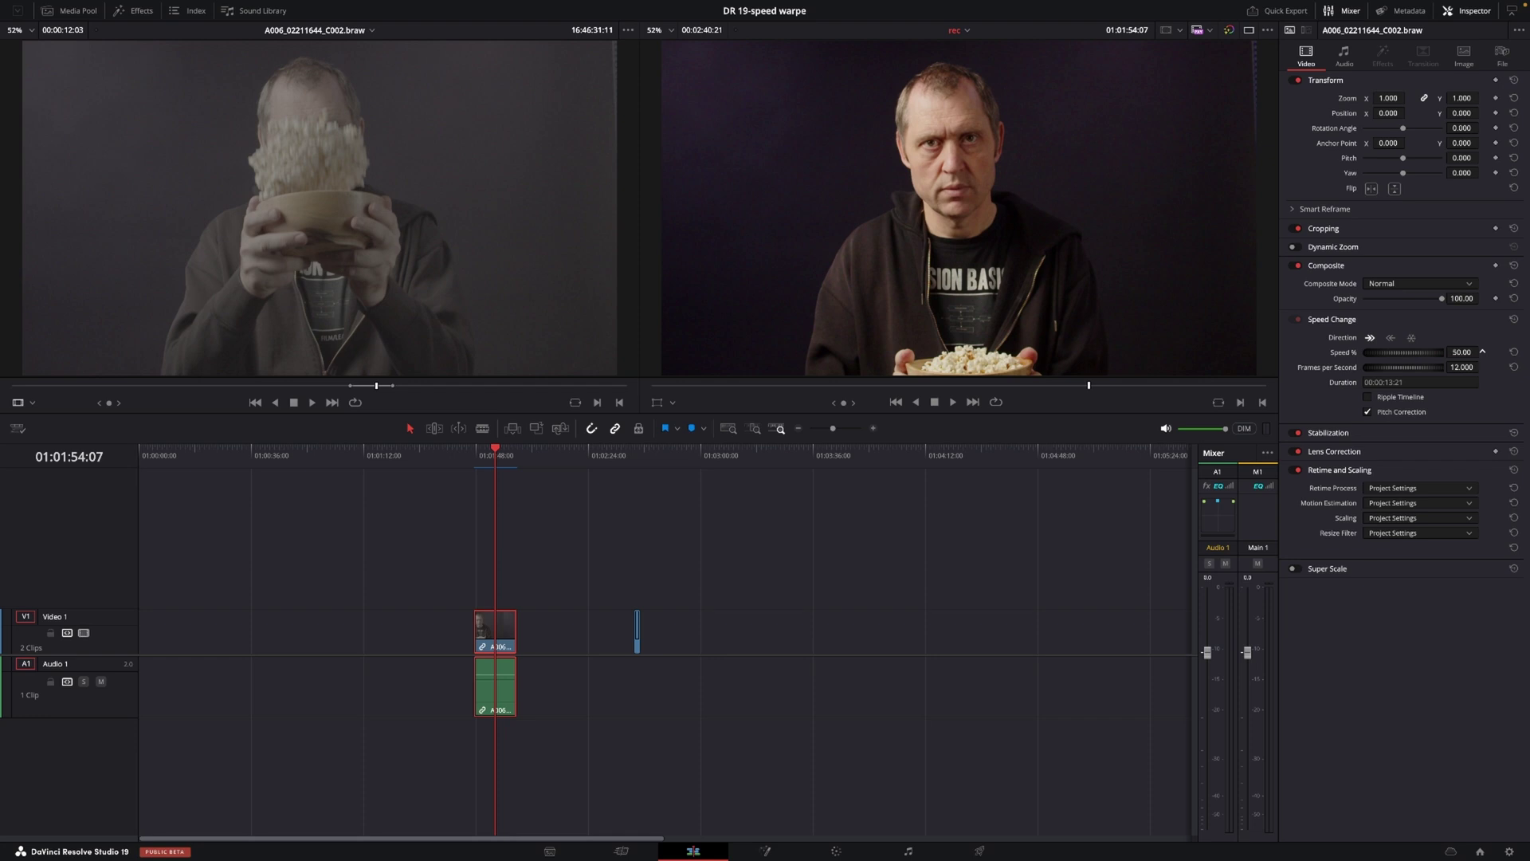
pyautogui.press('space')
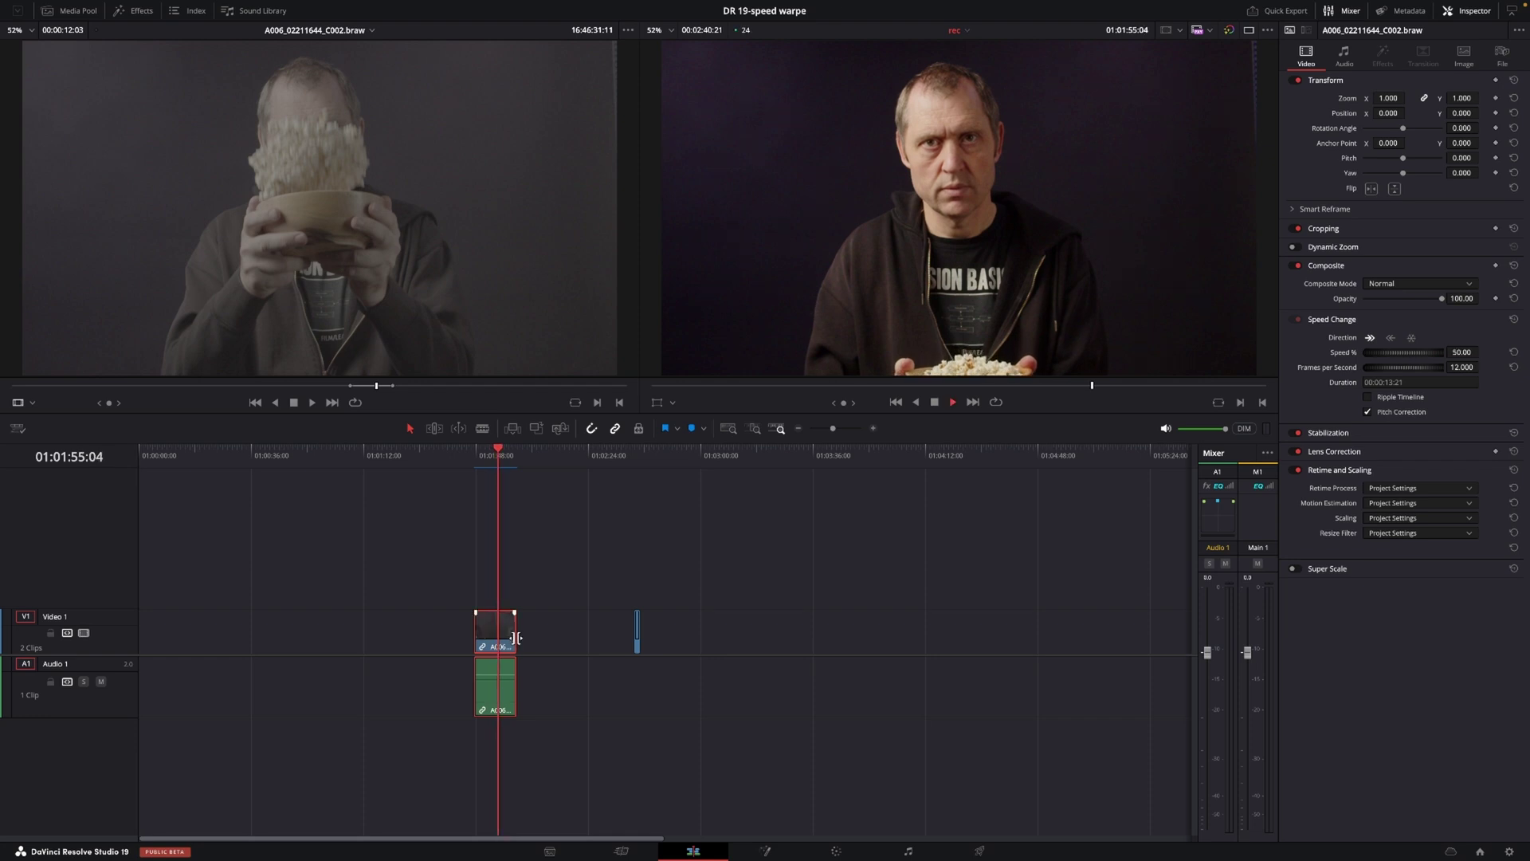
pyautogui.moveTo(516, 638); pyautogui.dragTo(542, 637)
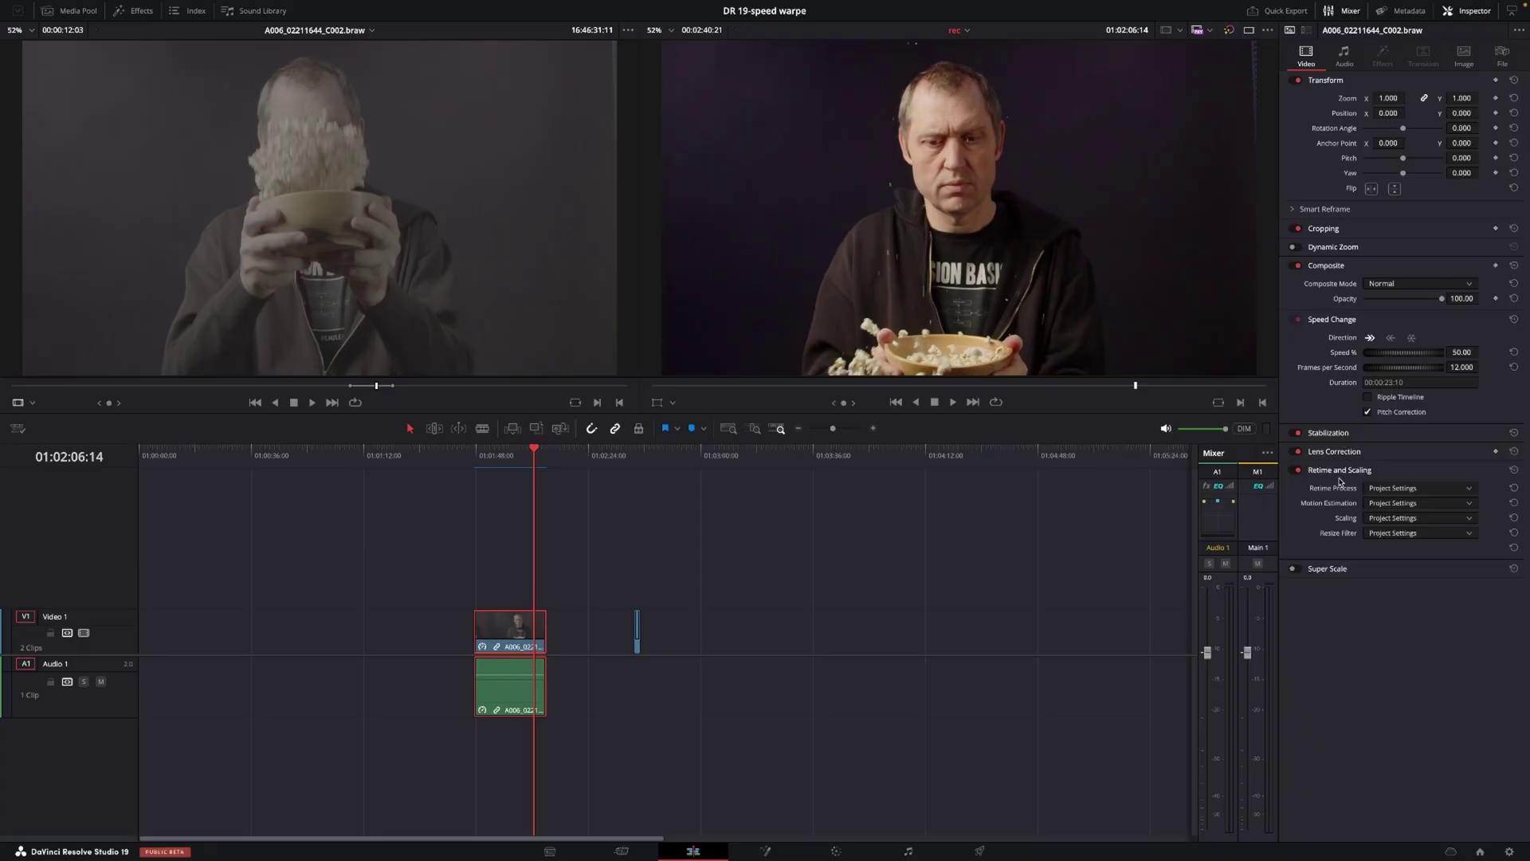
# Set the A006 clip's Retime Process to Optical Flow and return the playhead to its start.
pyautogui.click(1401, 490)
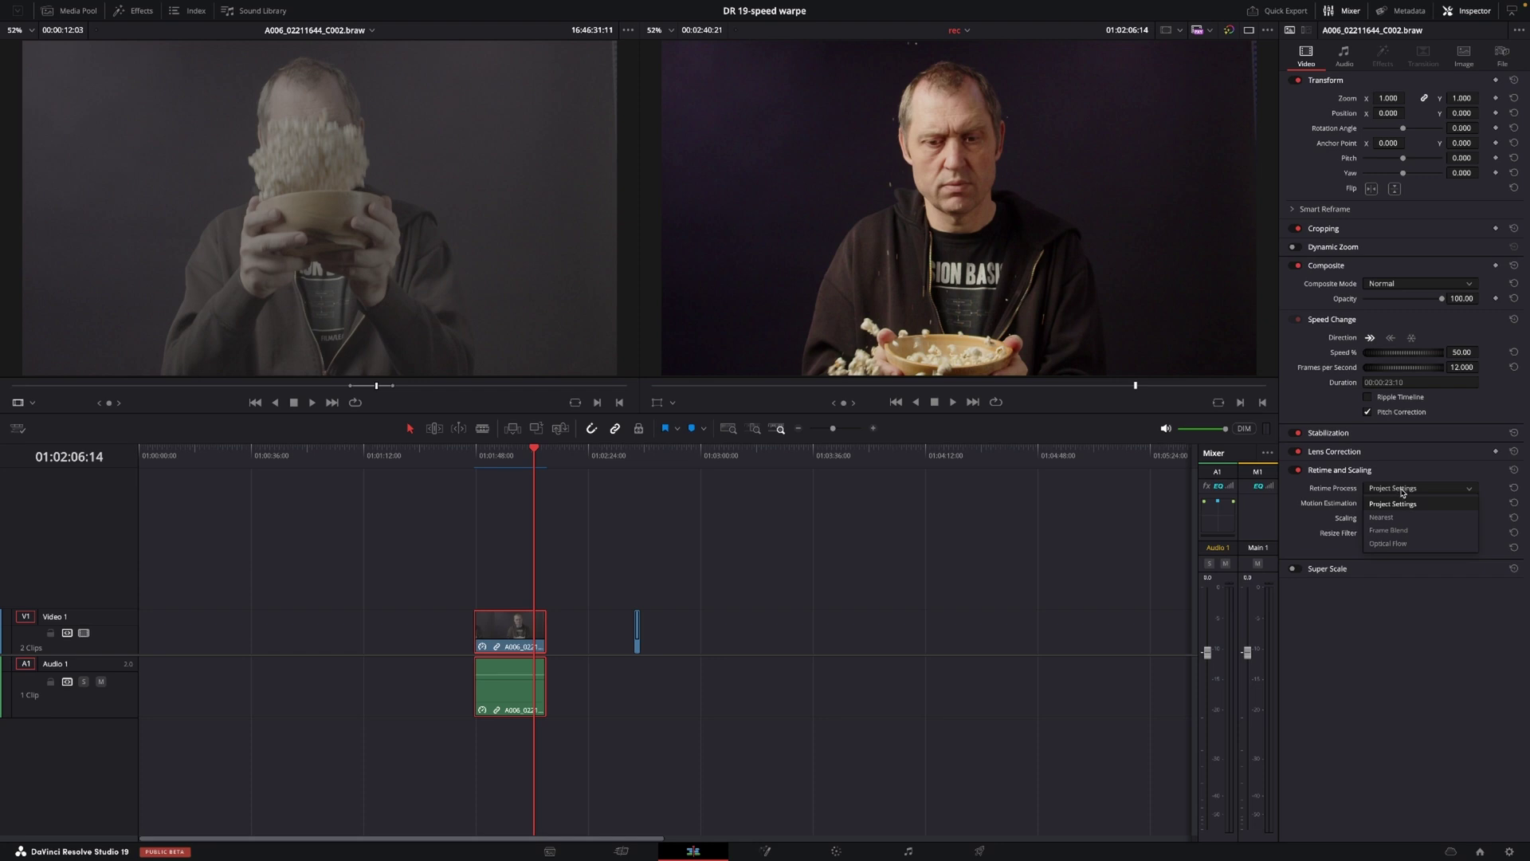
pyautogui.click(1404, 544)
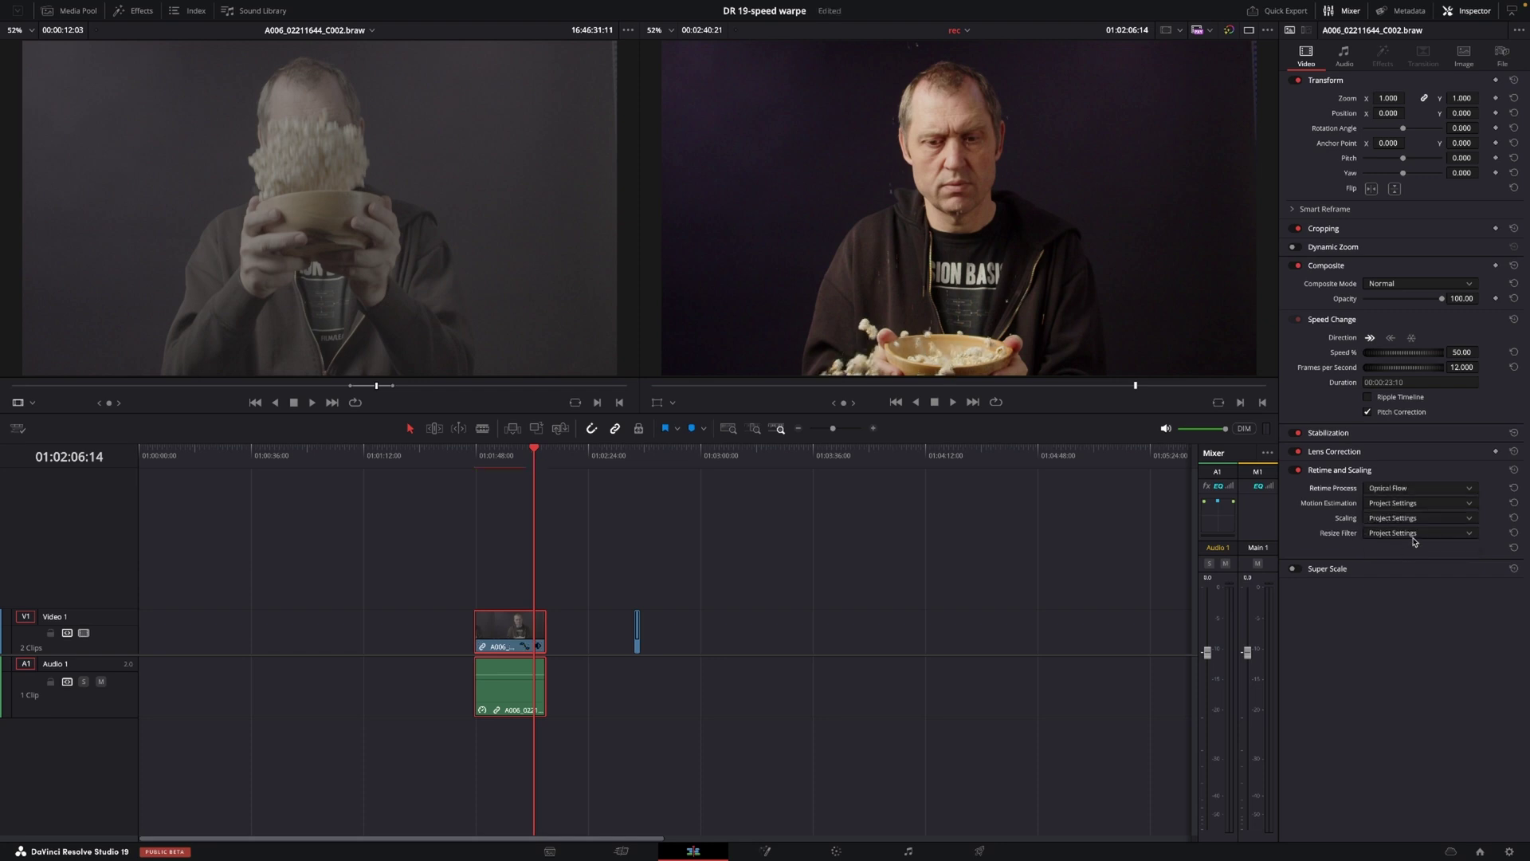
pyautogui.click(483, 468)
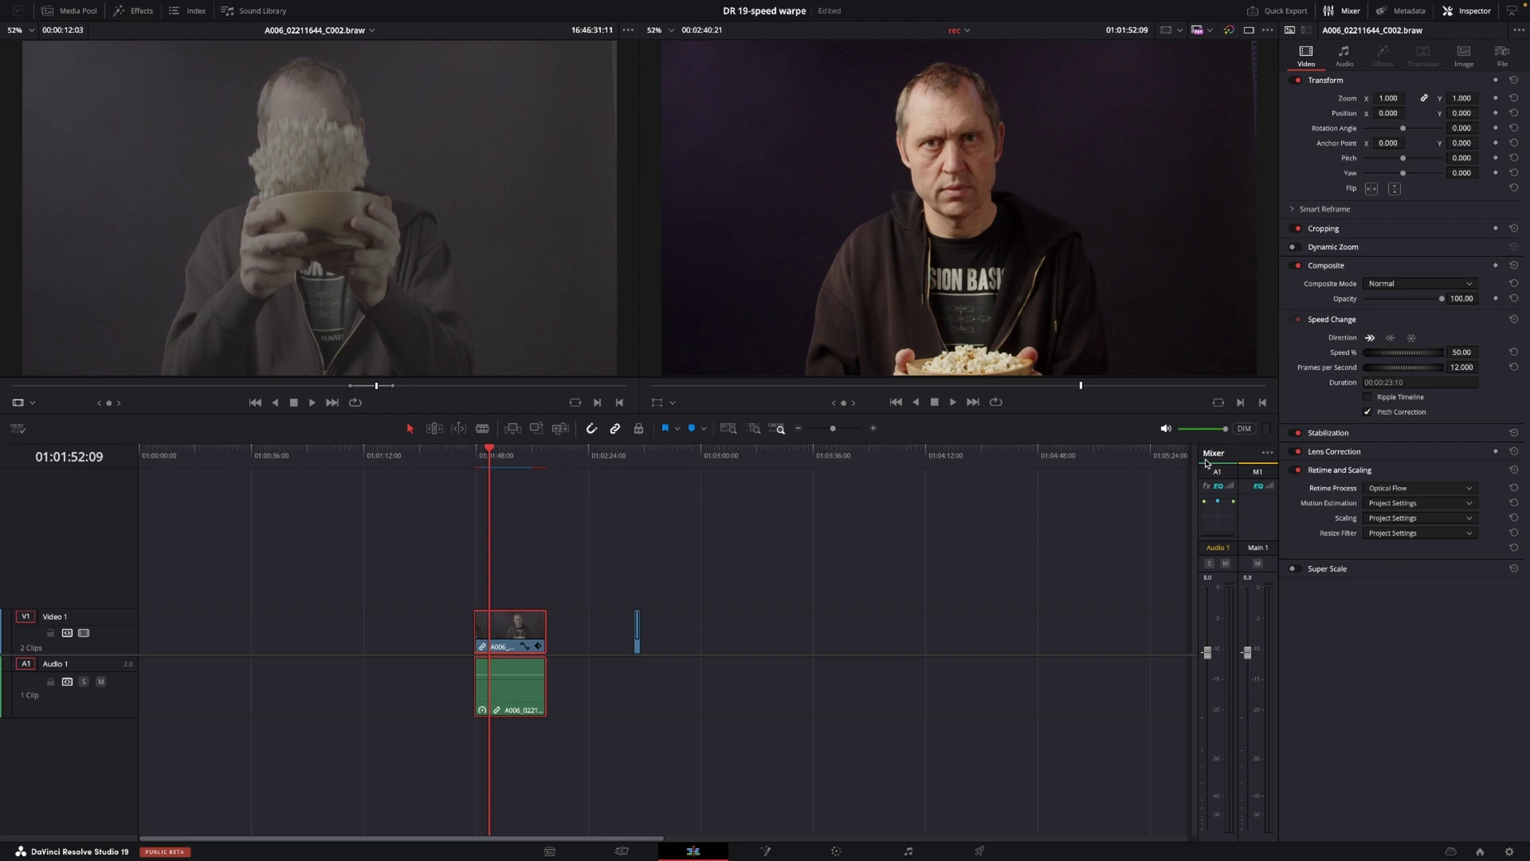
# Choose Enhanced Better motion estimation for A006 and preview the retimed clip from its start.
pyautogui.click(1393, 504)
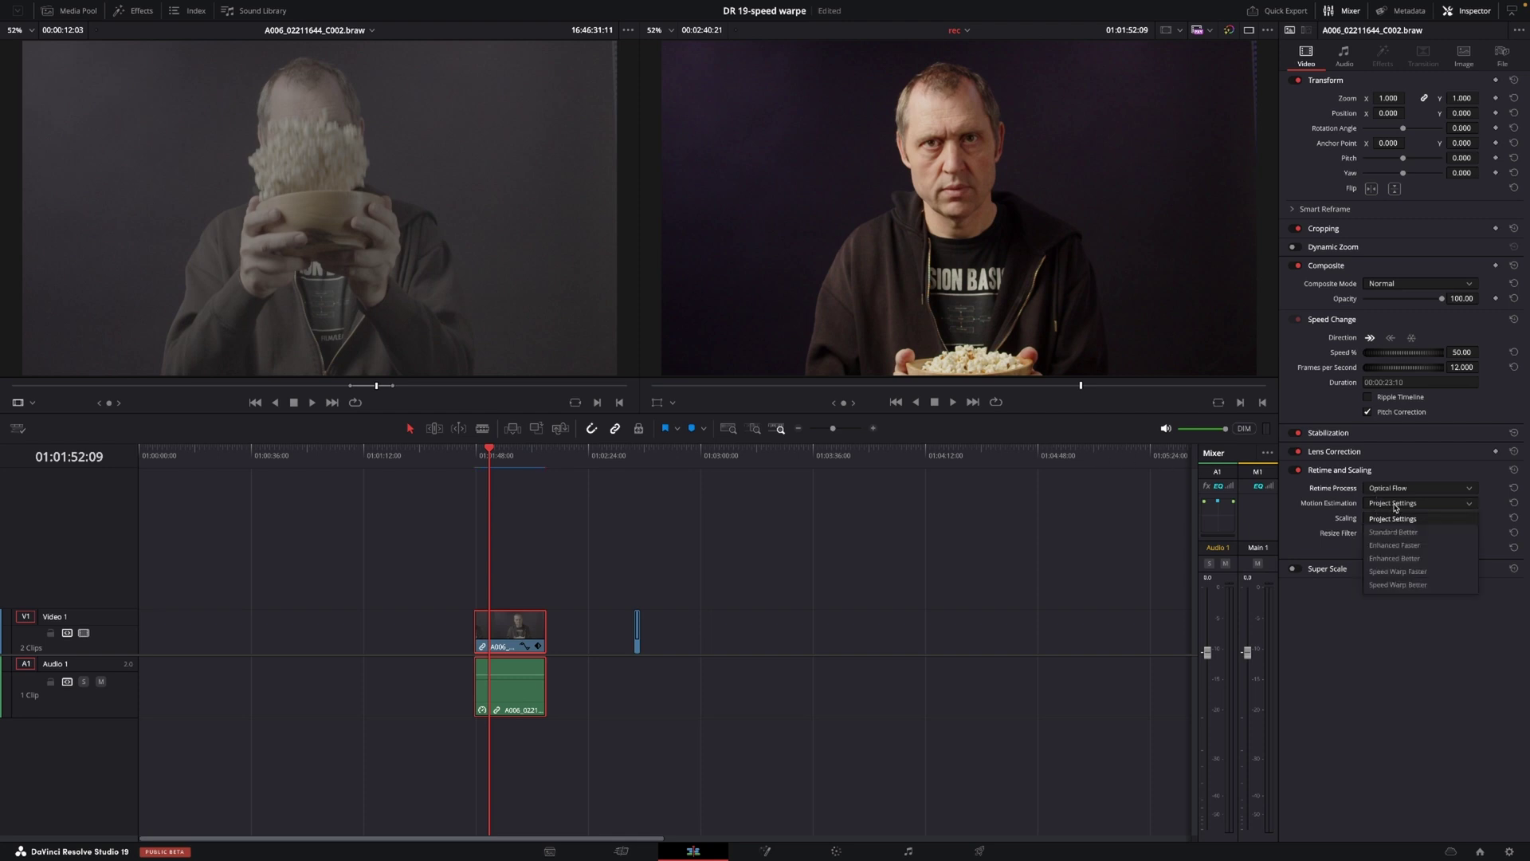
pyautogui.click(1413, 561)
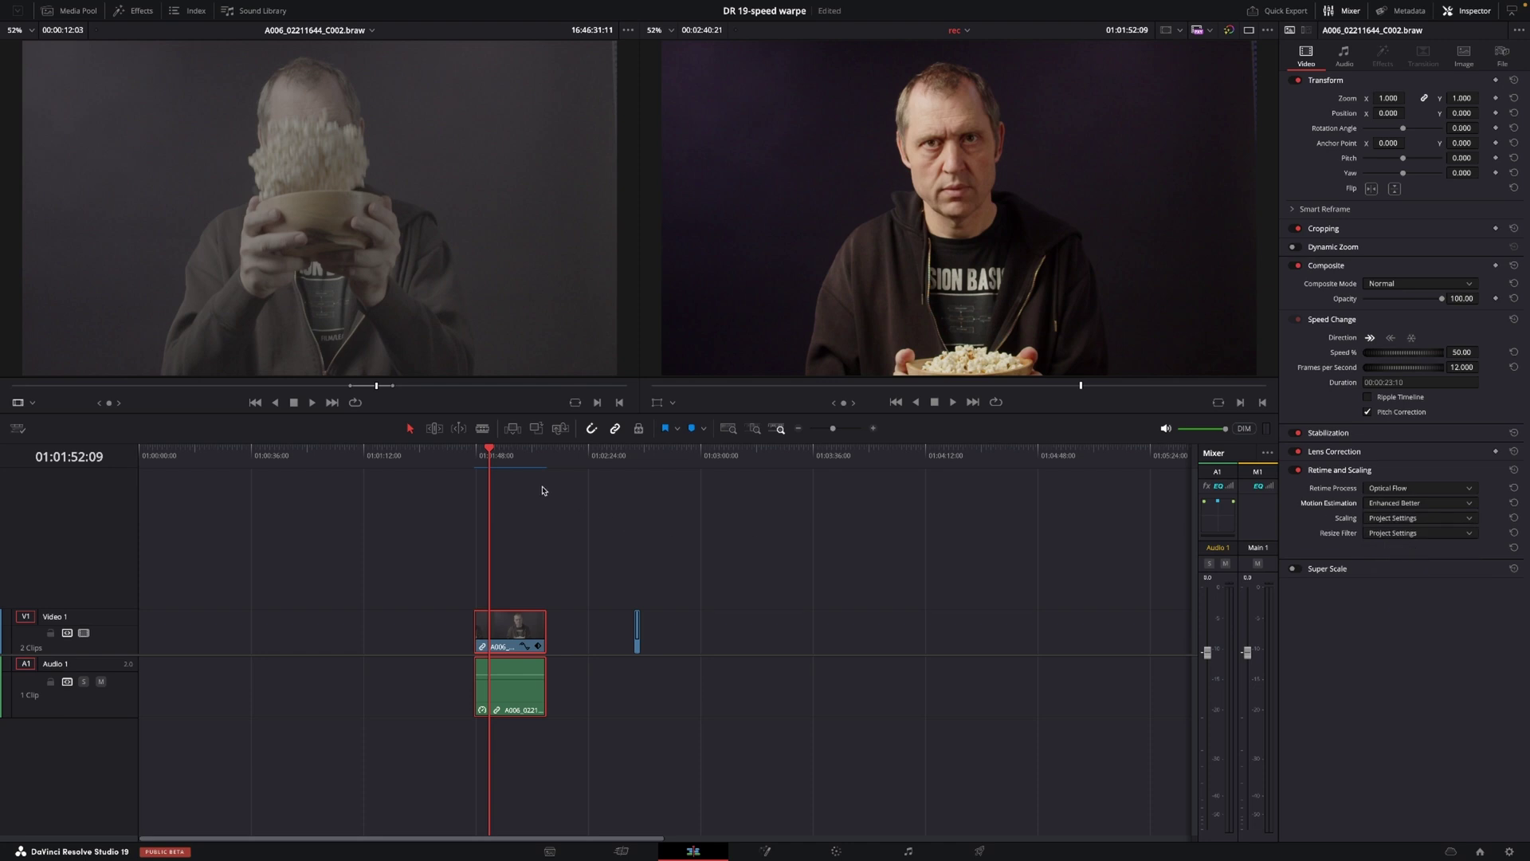
pyautogui.moveTo(488, 458); pyautogui.dragTo(482, 460)
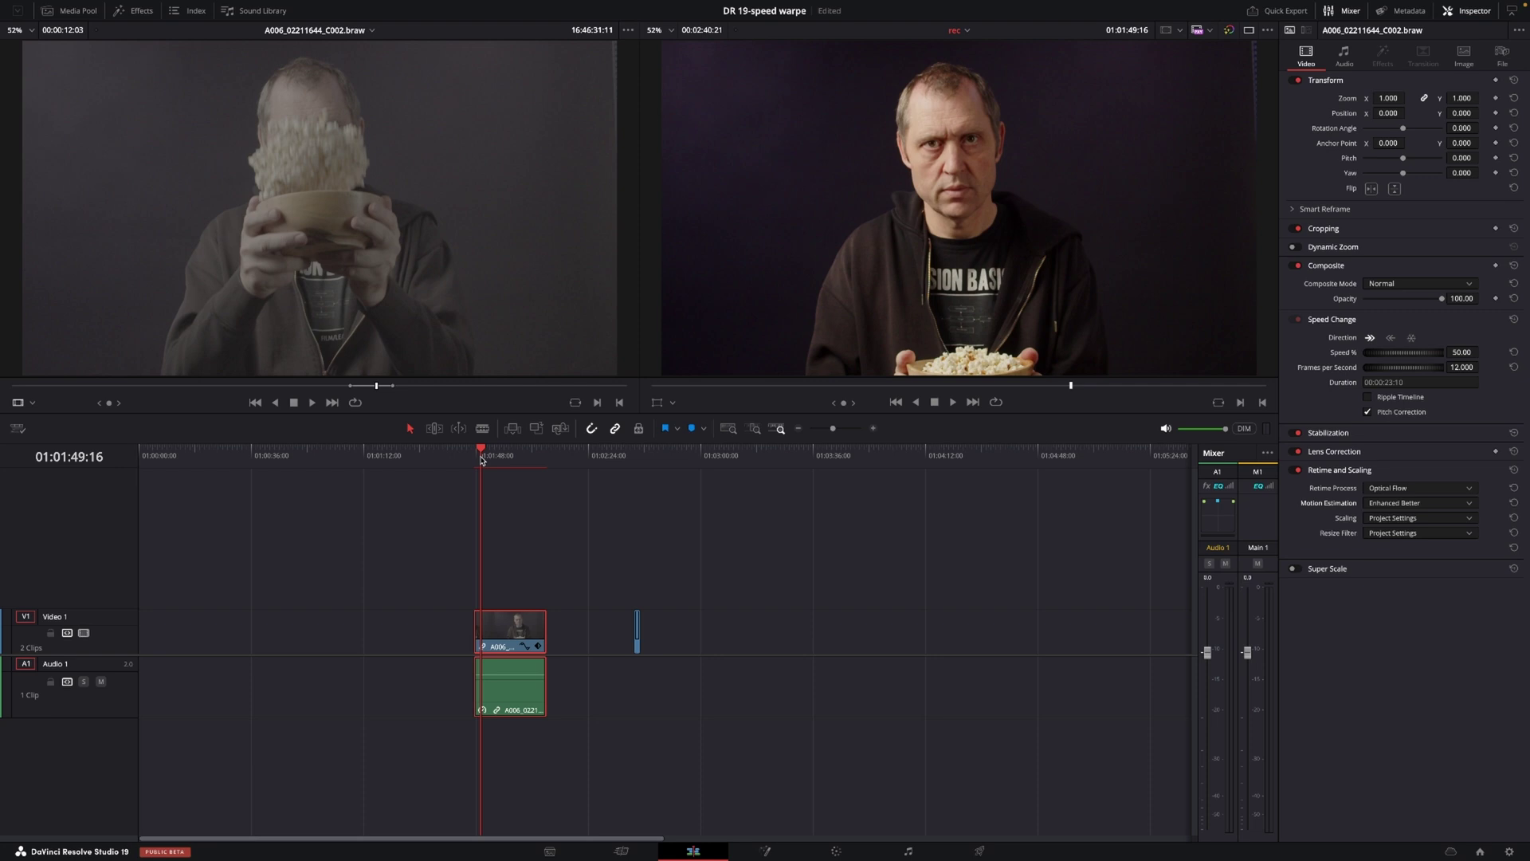
pyautogui.press('space')
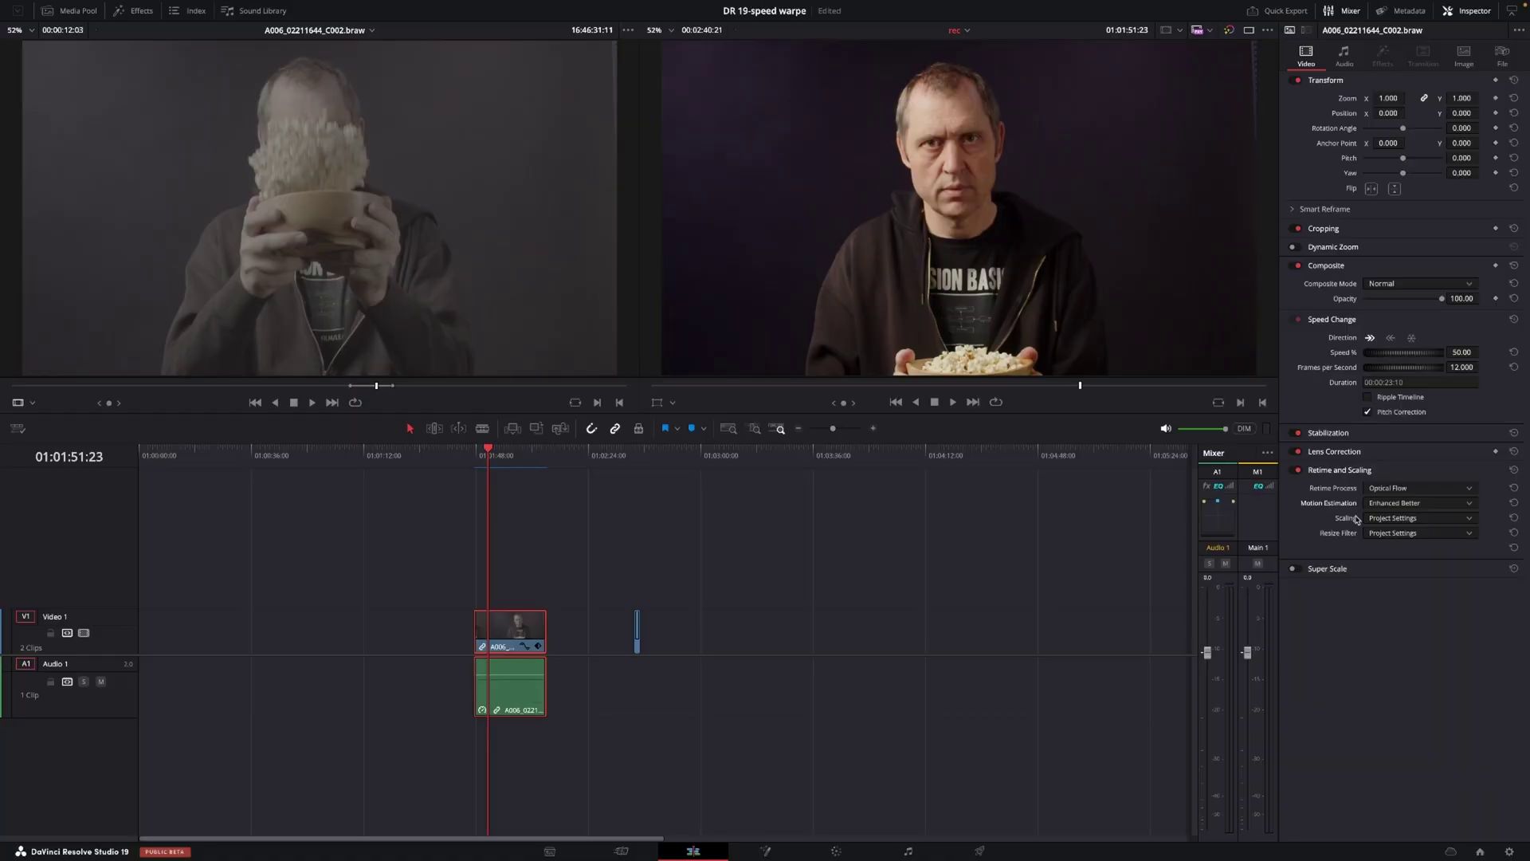
# Switch the A006 clip's motion estimation to Speed Warp Faster and preview the result.
pyautogui.click(1388, 507)
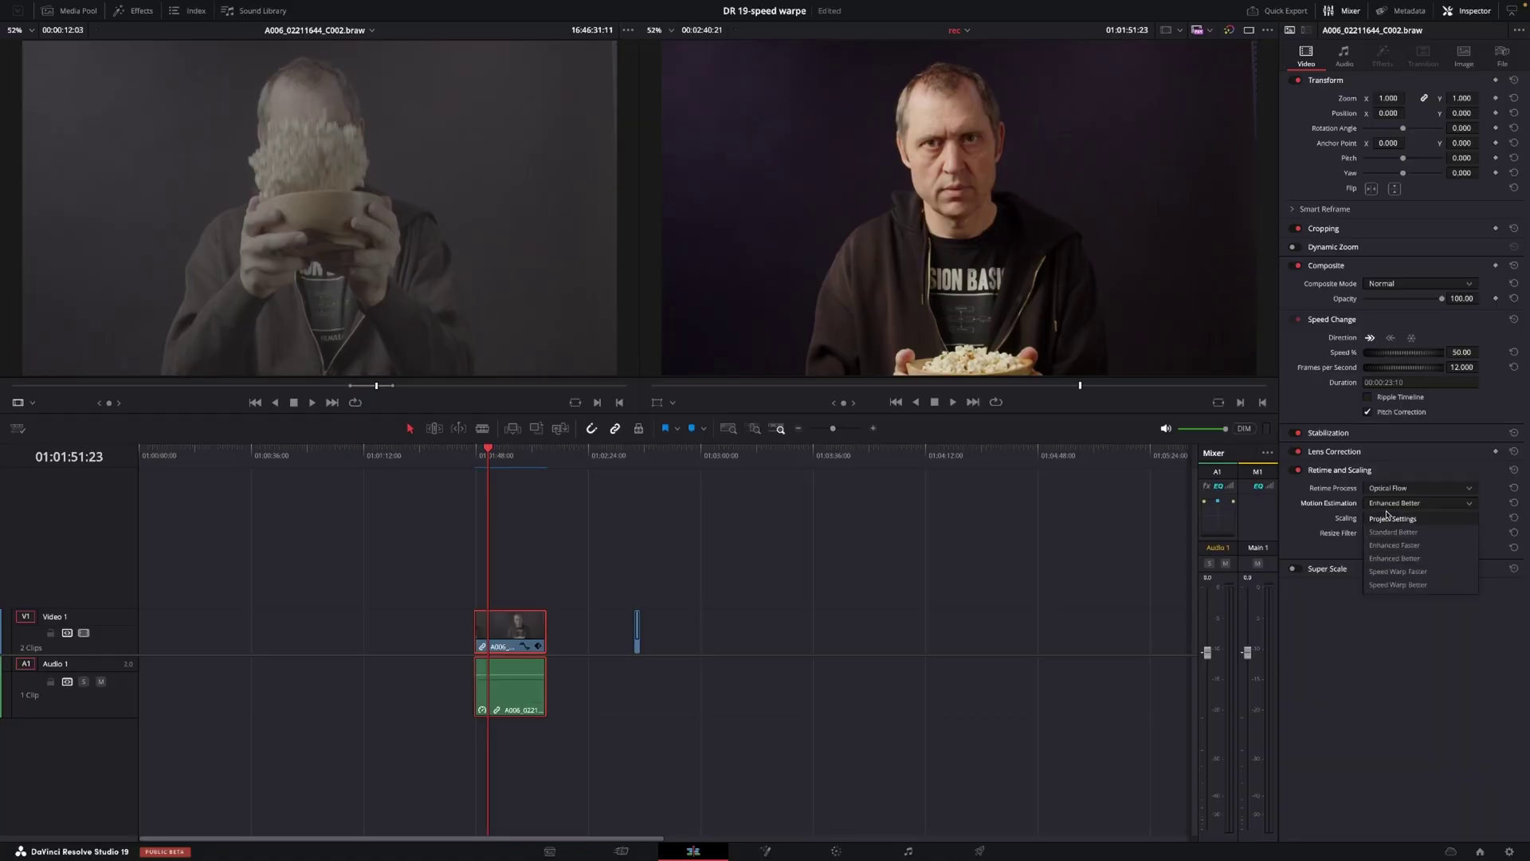
pyautogui.click(1398, 573)
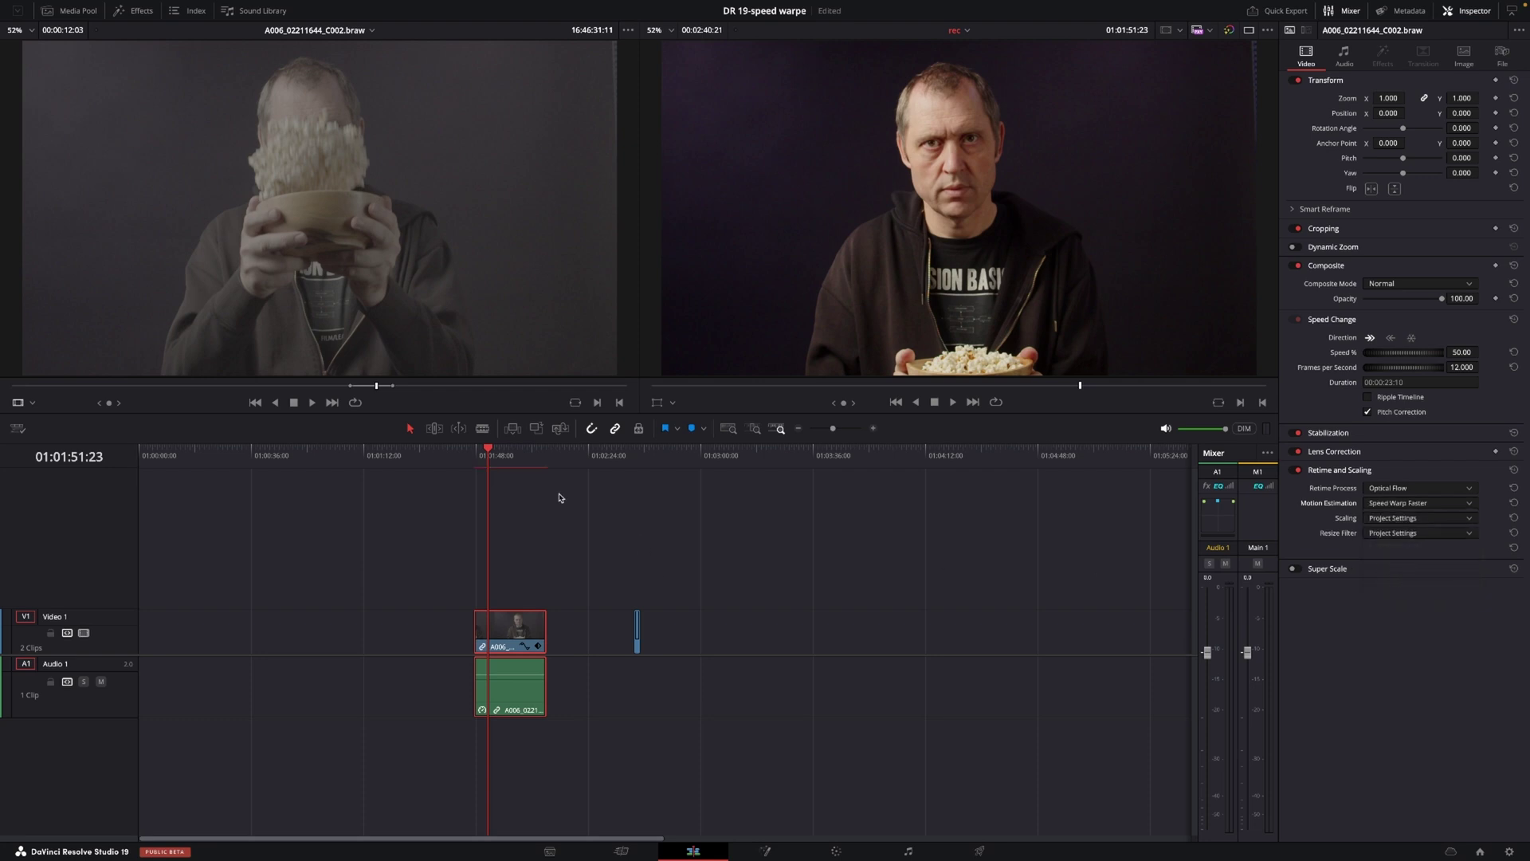
pyautogui.moveTo(484, 456); pyautogui.dragTo(476, 456)
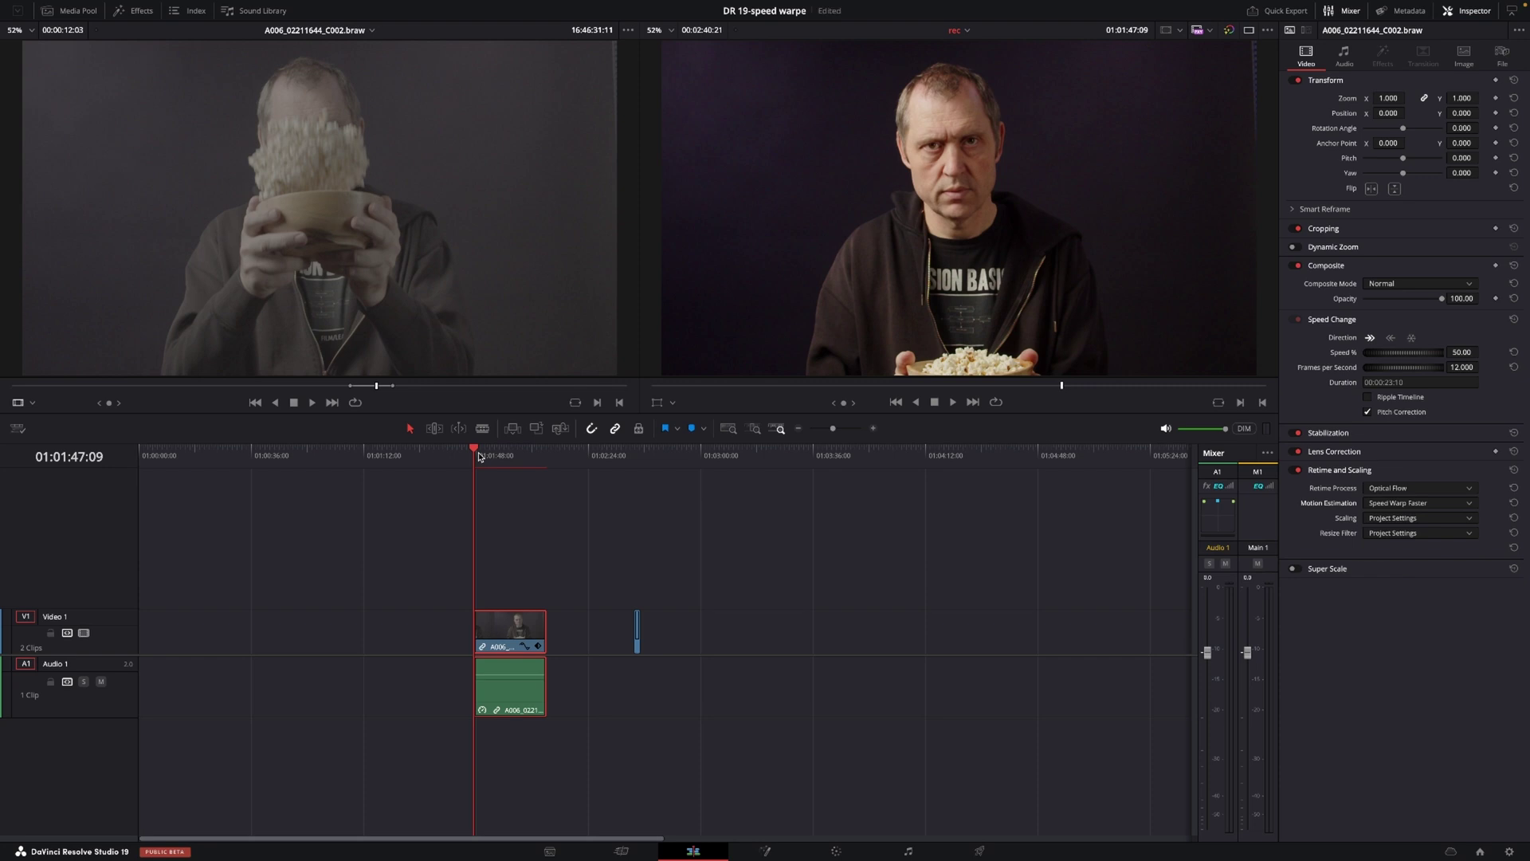
pyautogui.press('space')
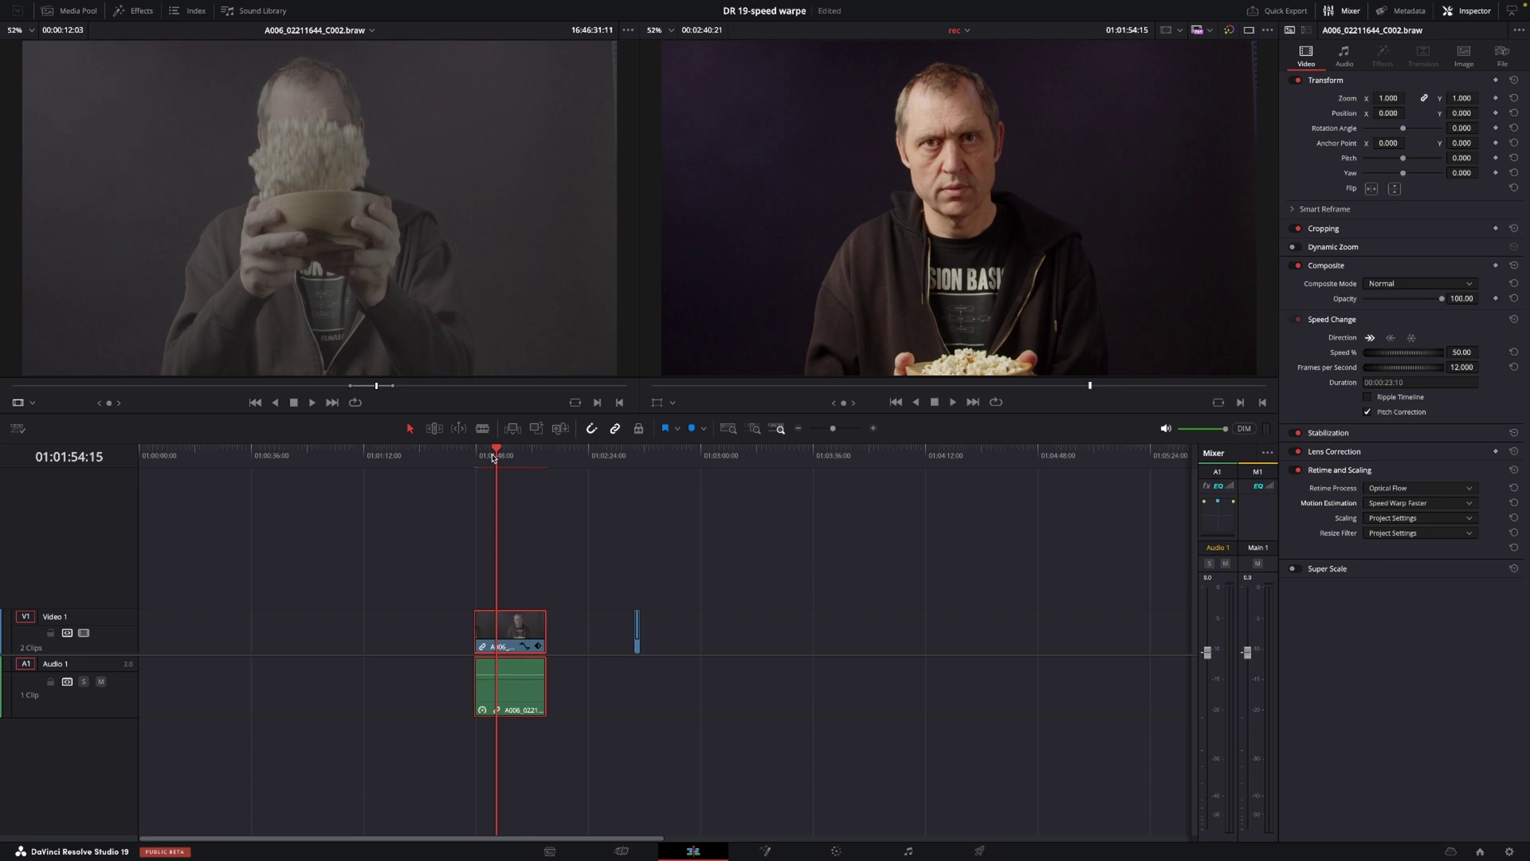
pyautogui.click(1387, 503)
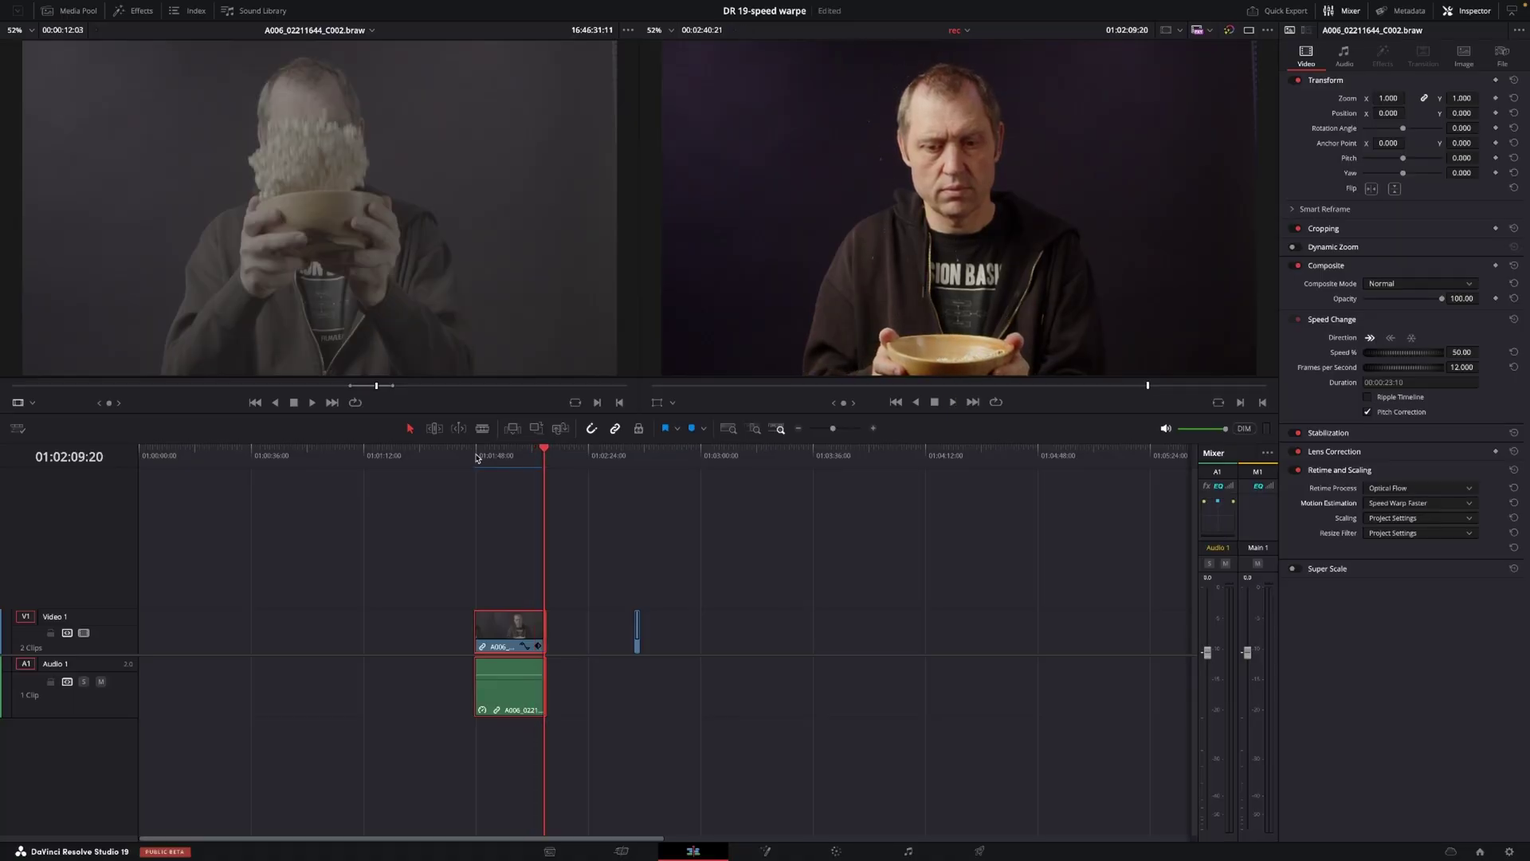
# Move to the dancer clip, zoom the timeline on it, and play it at original speed.
pyautogui.click(635, 459)
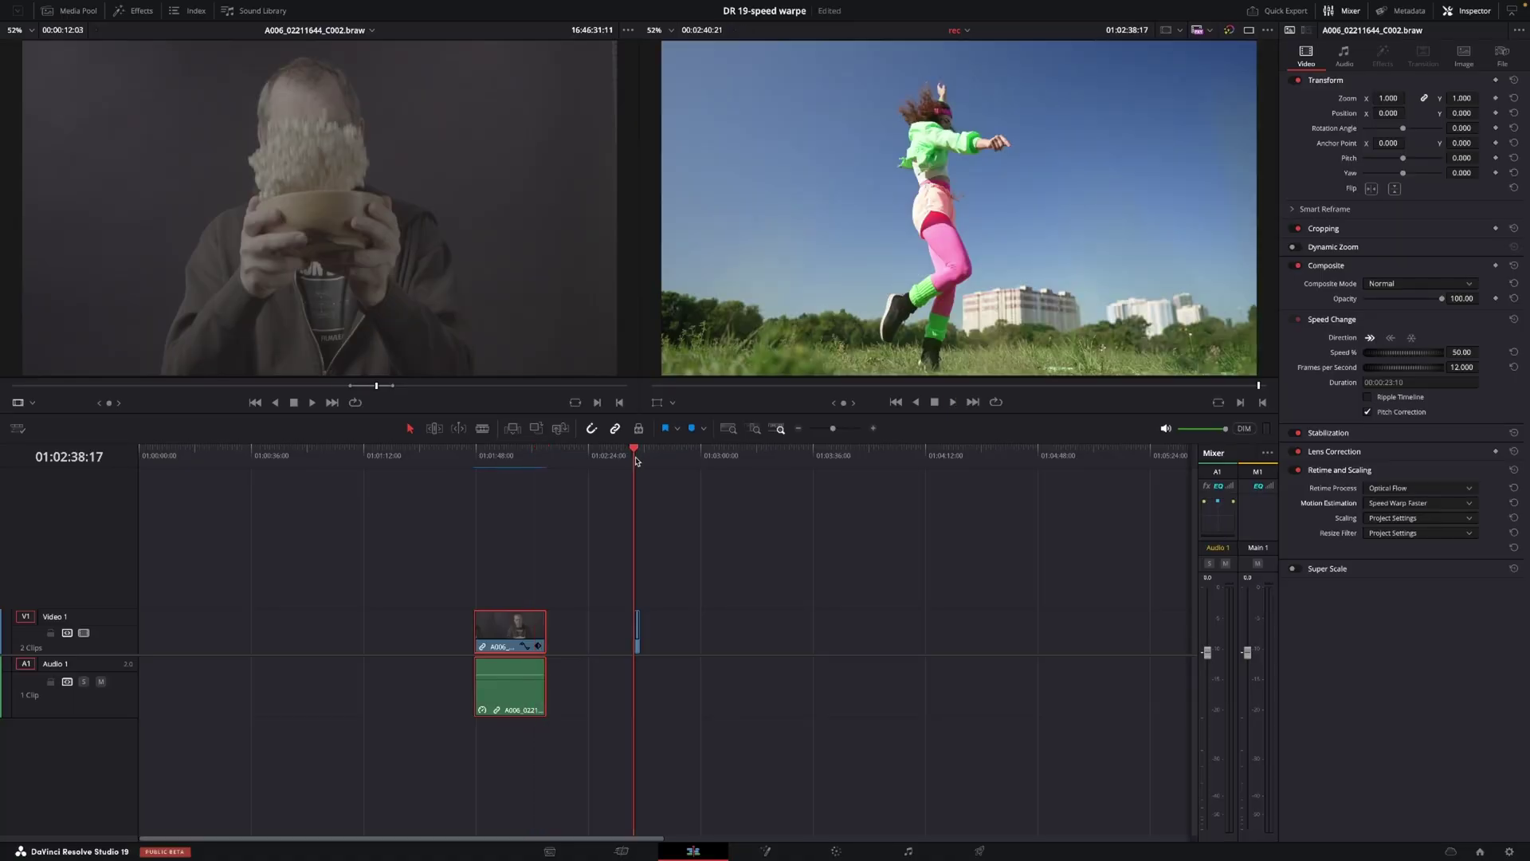
pyautogui.click(843, 428)
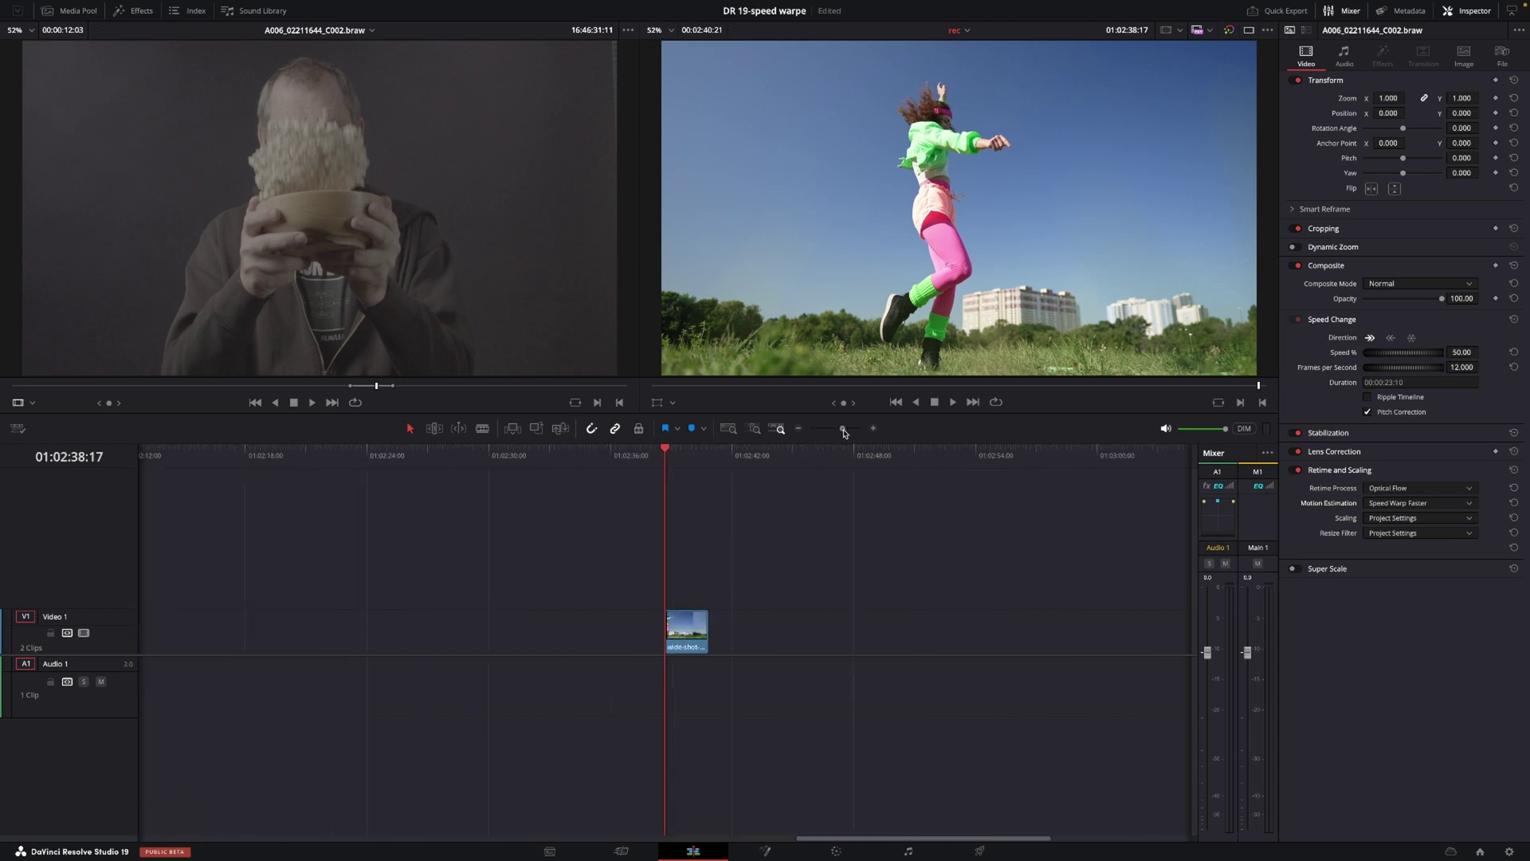
pyautogui.press('space')
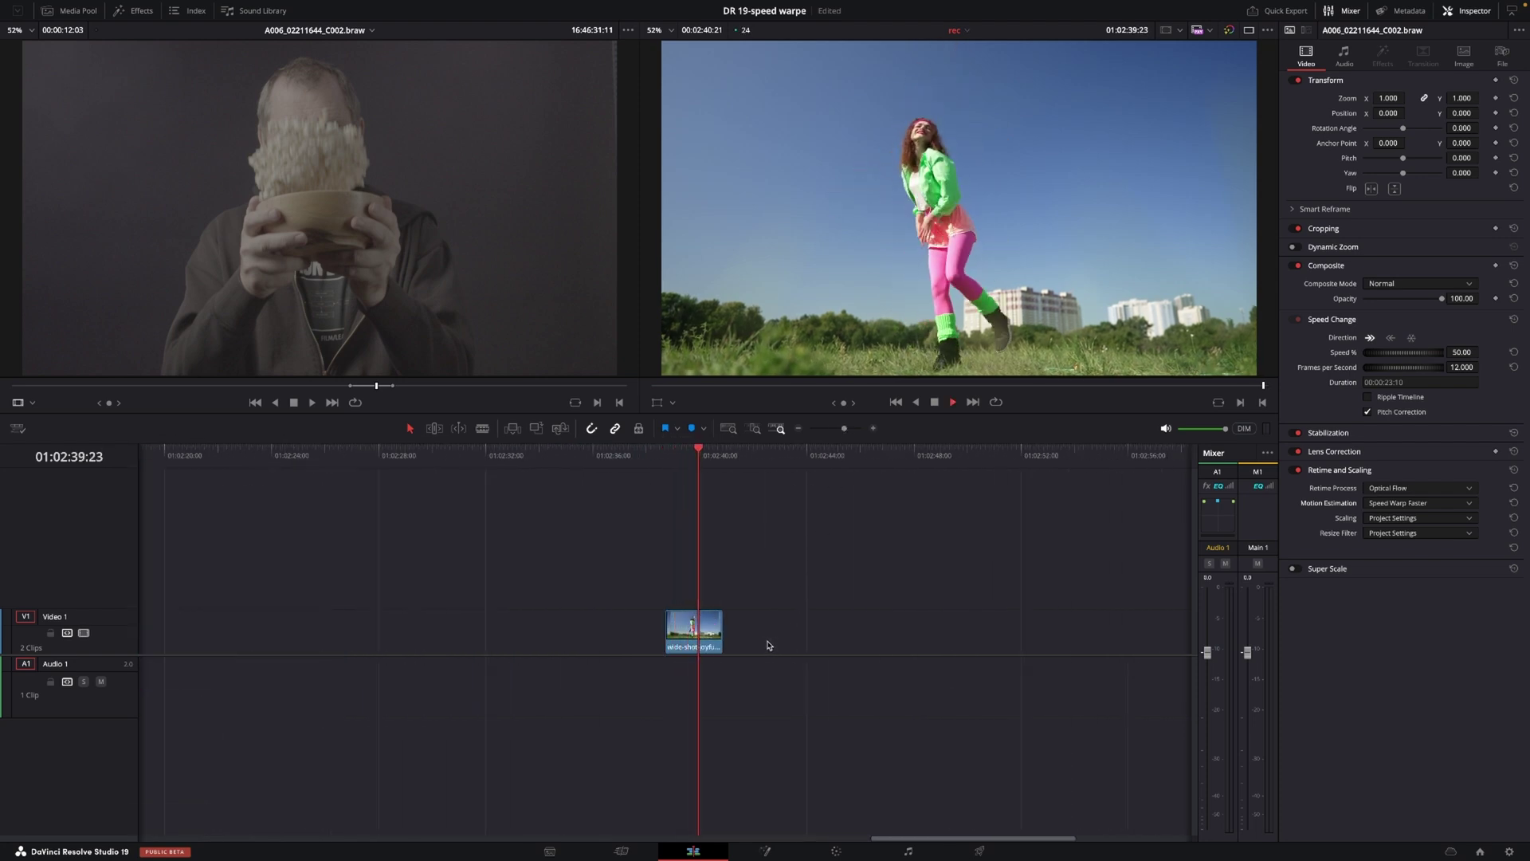
pyautogui.press('space')
pyautogui.moveTo(714, 451); pyautogui.dragTo(664, 468)
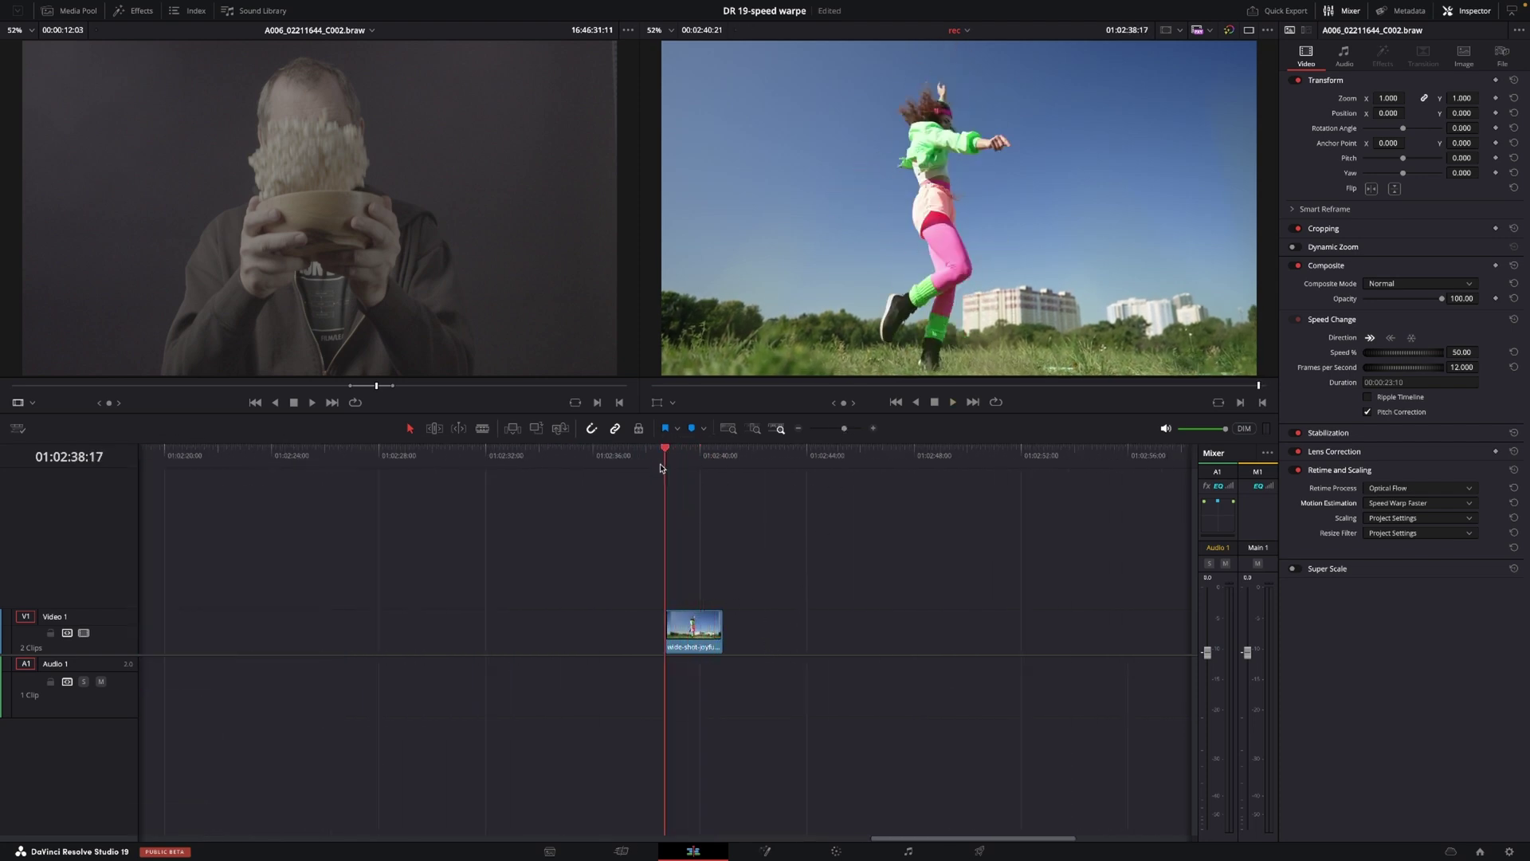
# Slow the dancer clip to 50% (12 fps) and lengthen it to 00:00:04:07.
pyautogui.click(700, 634)
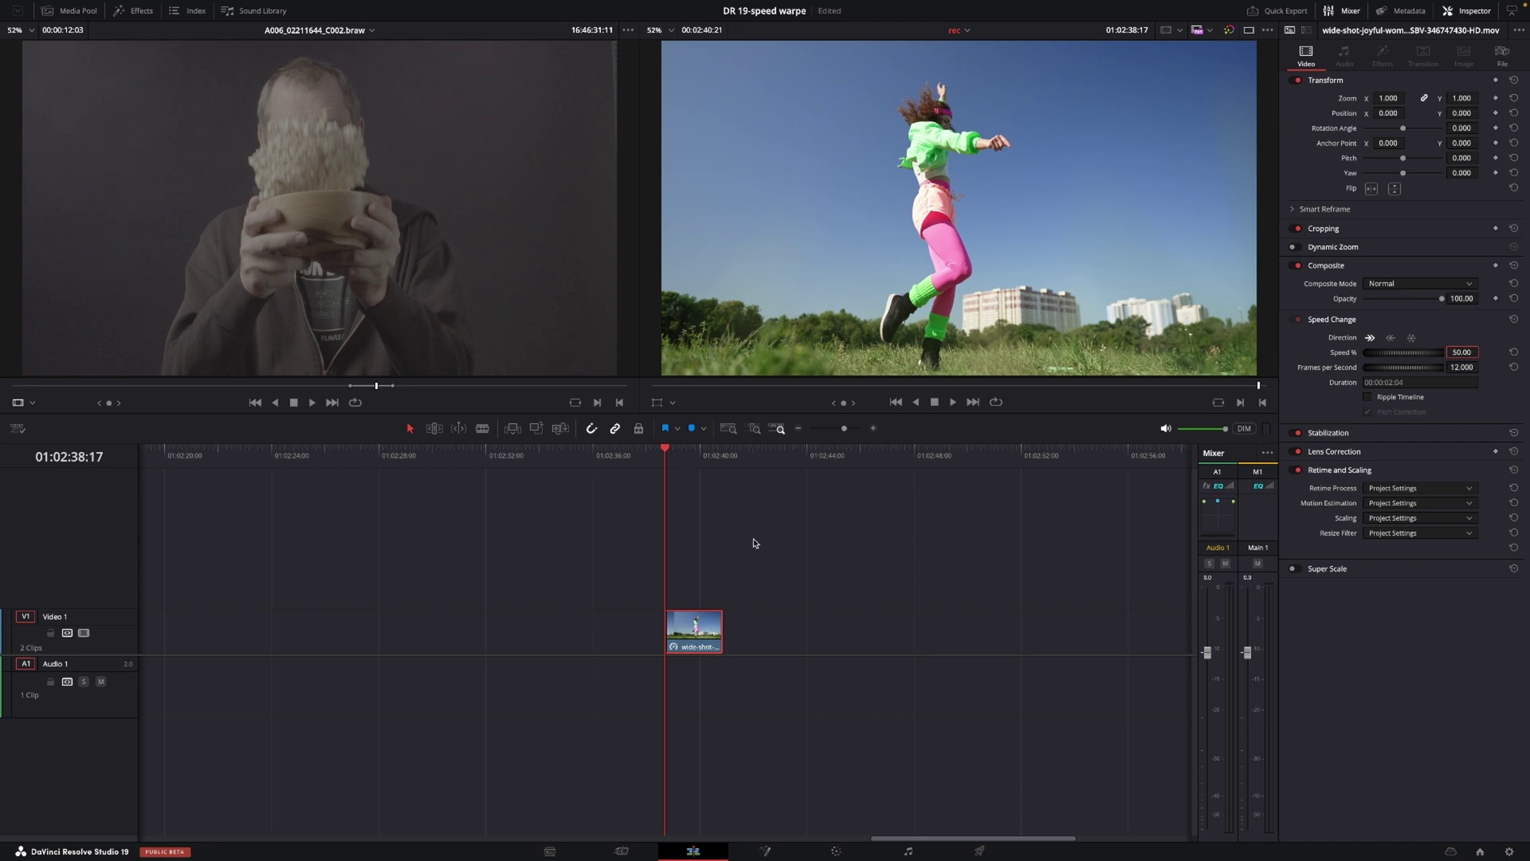
pyautogui.press('space')
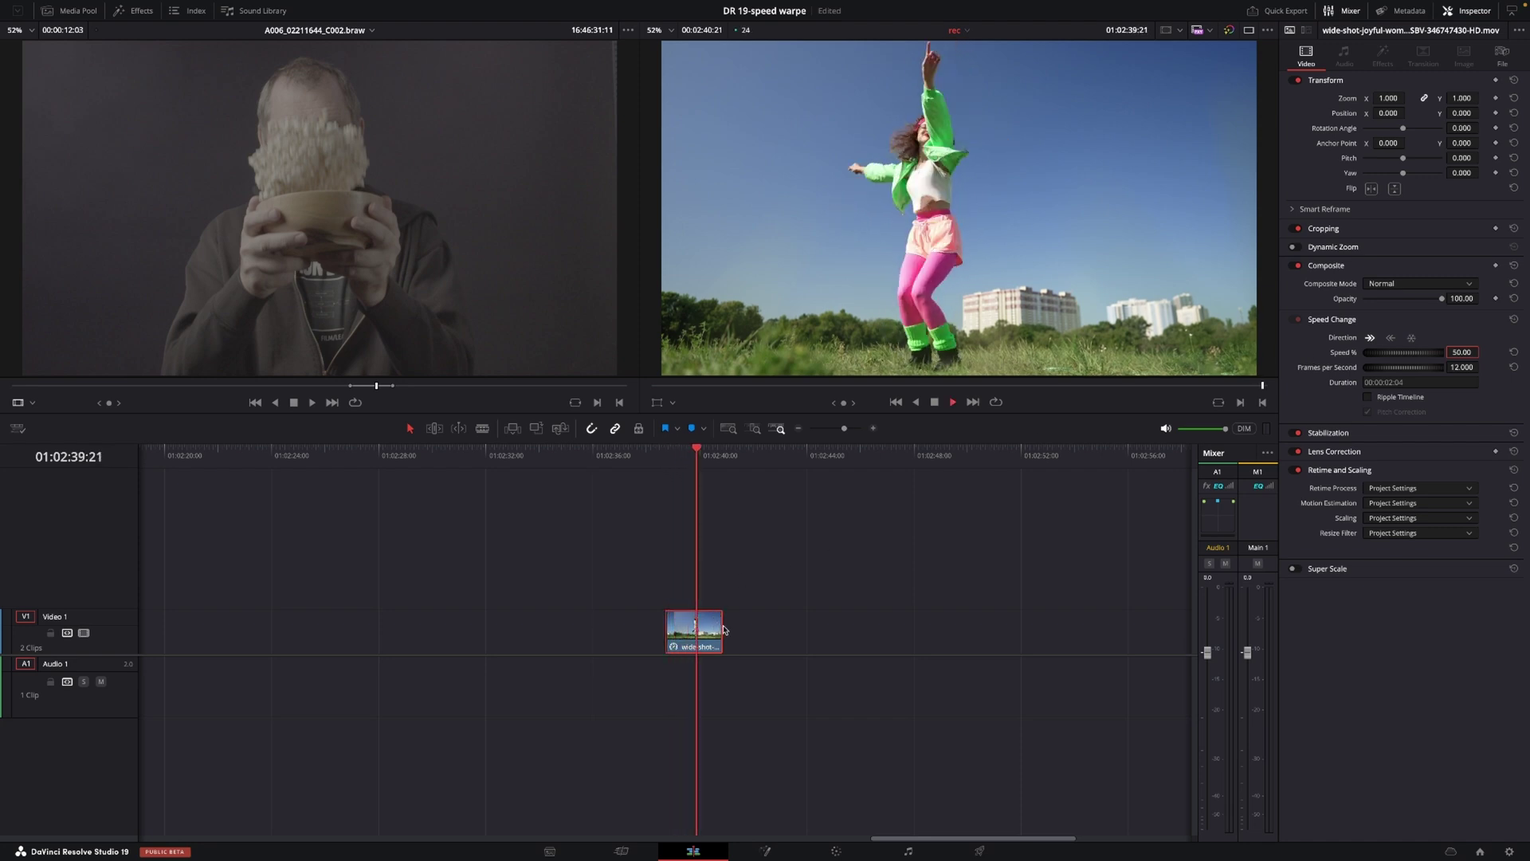
pyautogui.moveTo(721, 631); pyautogui.dragTo(779, 631)
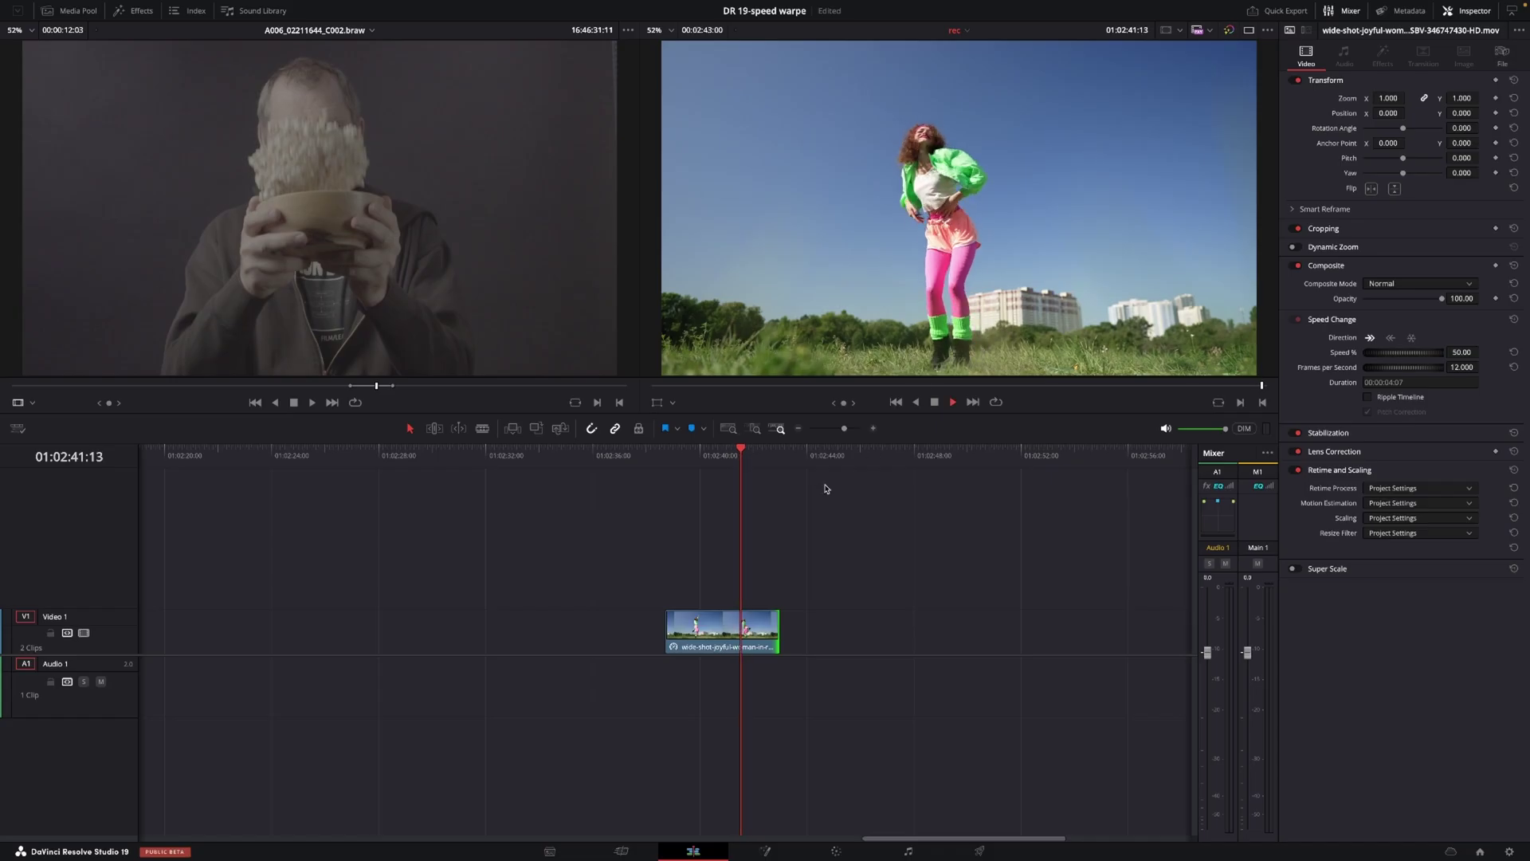
# Give the dancer clip Optical Flow retiming with Enhanced Better motion estimation, then play it back.
pyautogui.click(665, 462)
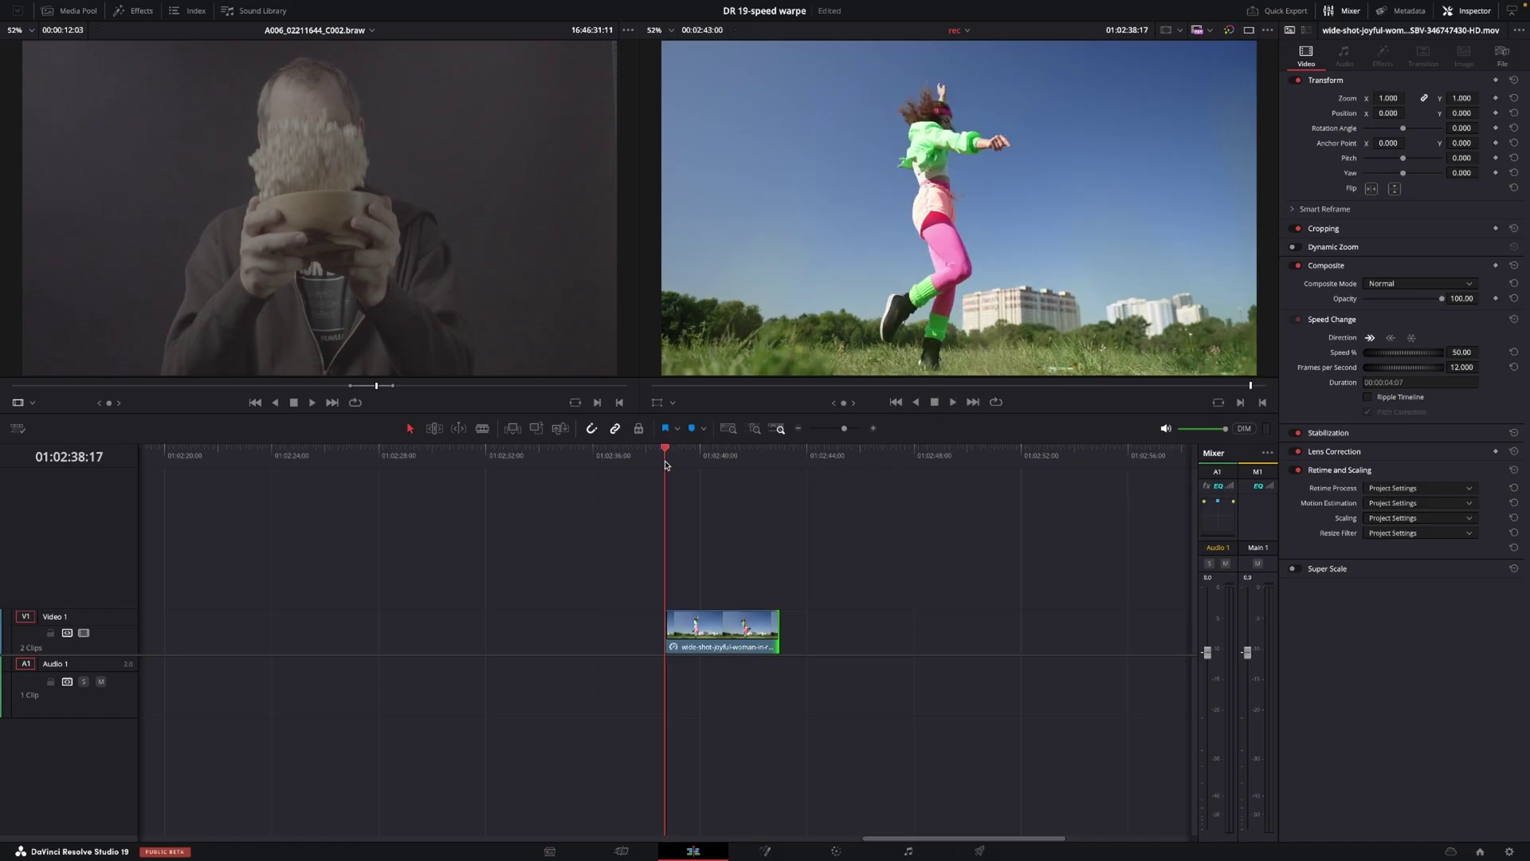
pyautogui.click(1407, 491)
pyautogui.click(1416, 545)
pyautogui.click(1410, 502)
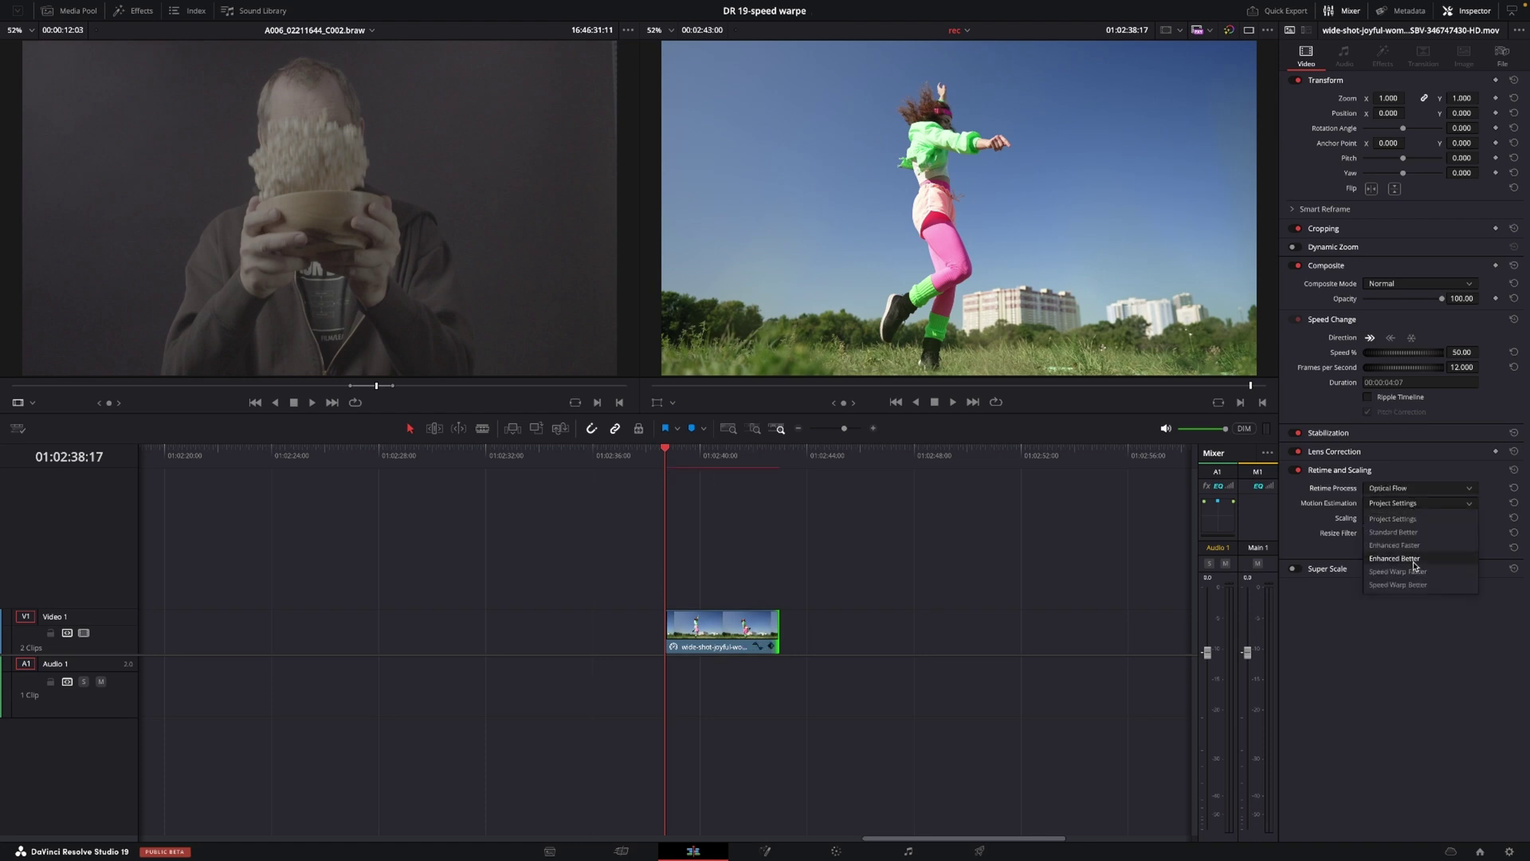
pyautogui.click(1415, 559)
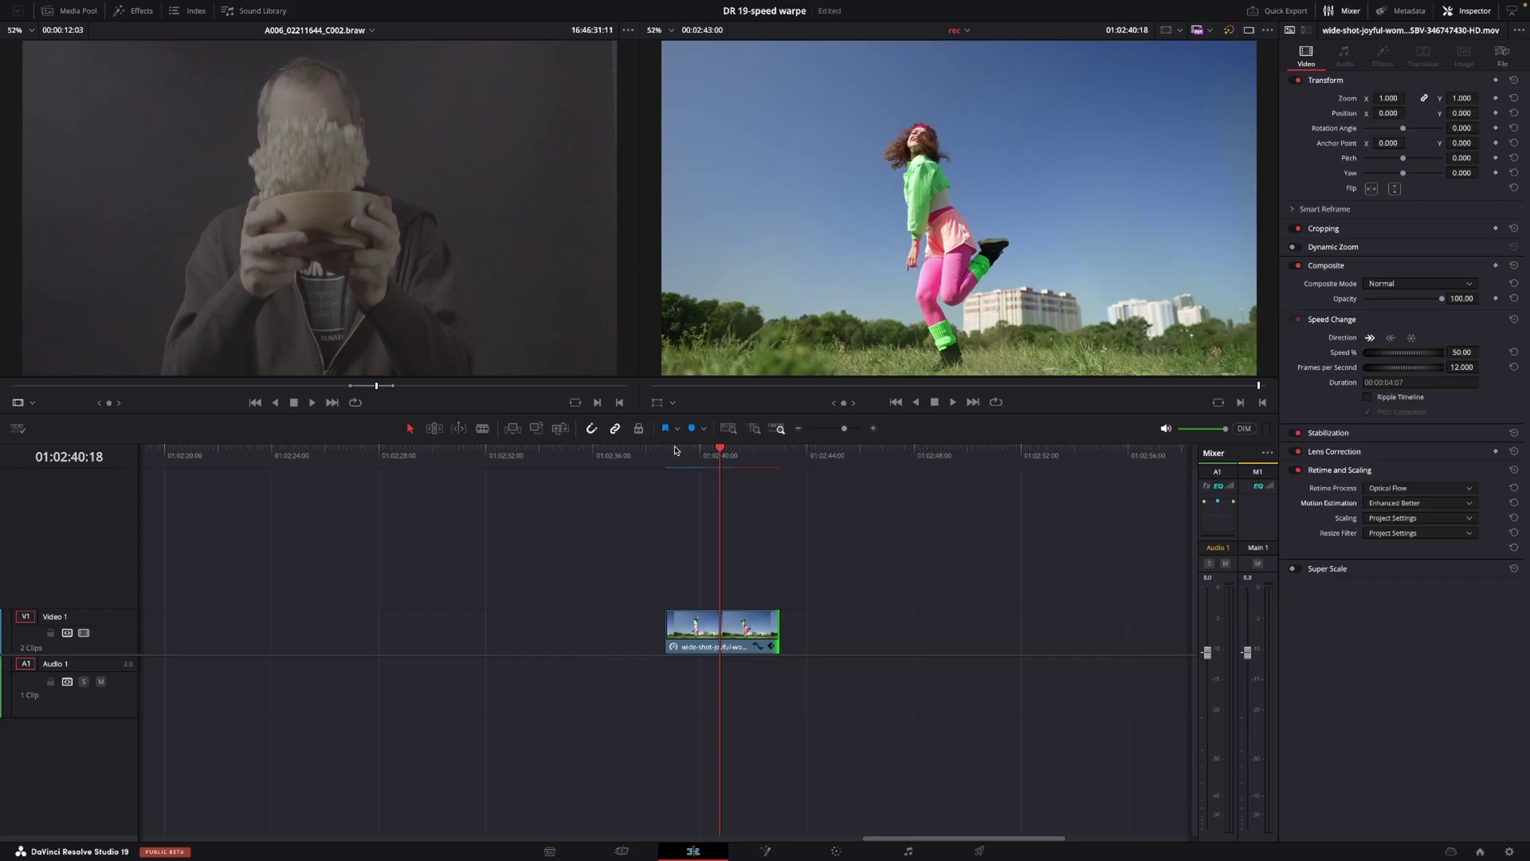
pyautogui.click(674, 451)
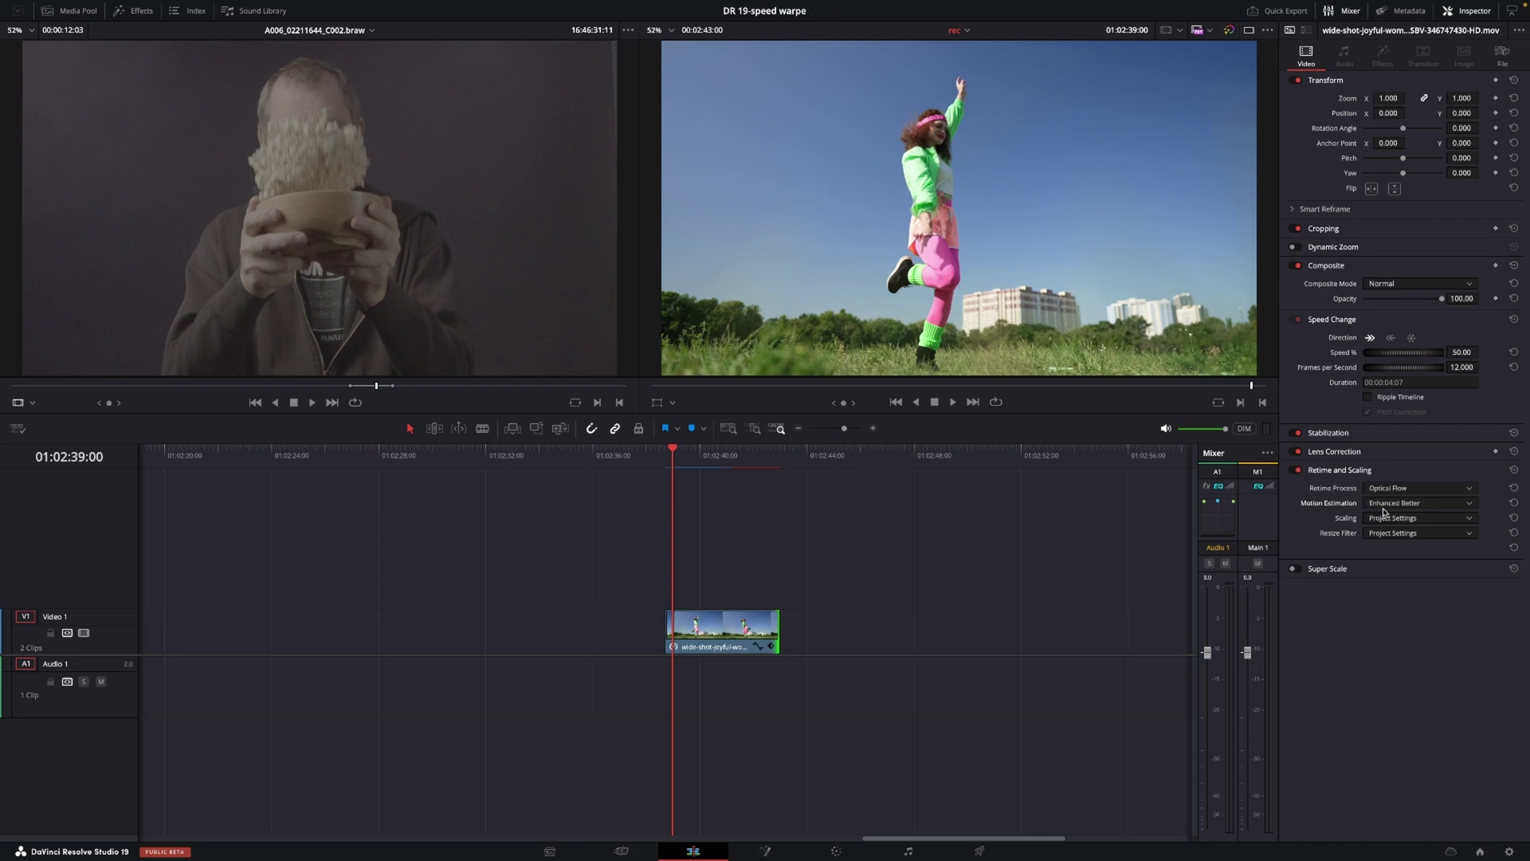
pyautogui.press('space')
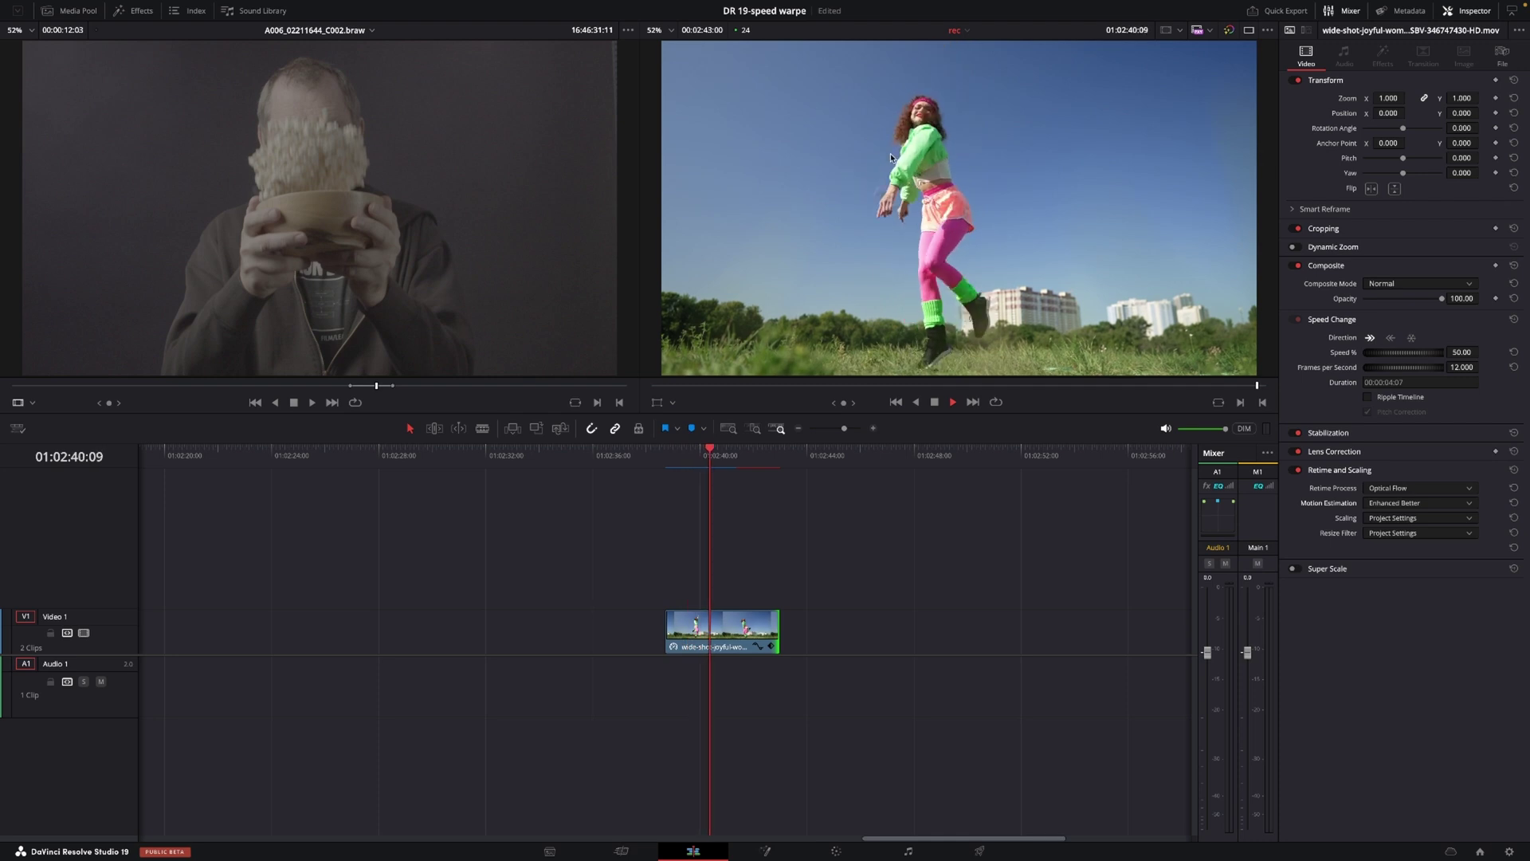
# Change the dancer clip's motion estimation to Speed Warp Faster and replay it from the start.
pyautogui.click(750, 448)
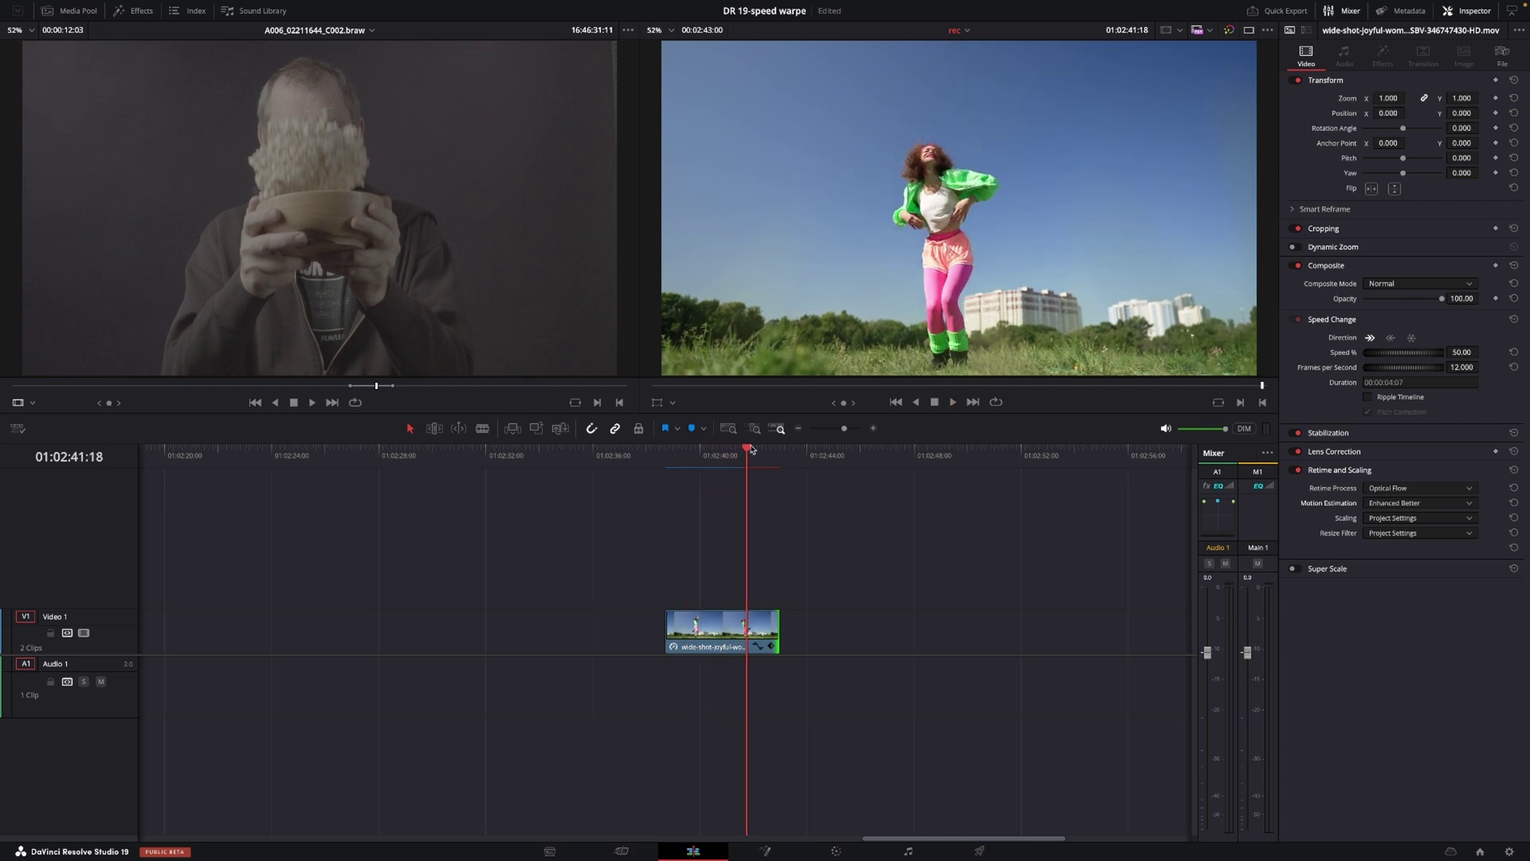
pyautogui.click(675, 467)
pyautogui.click(1439, 503)
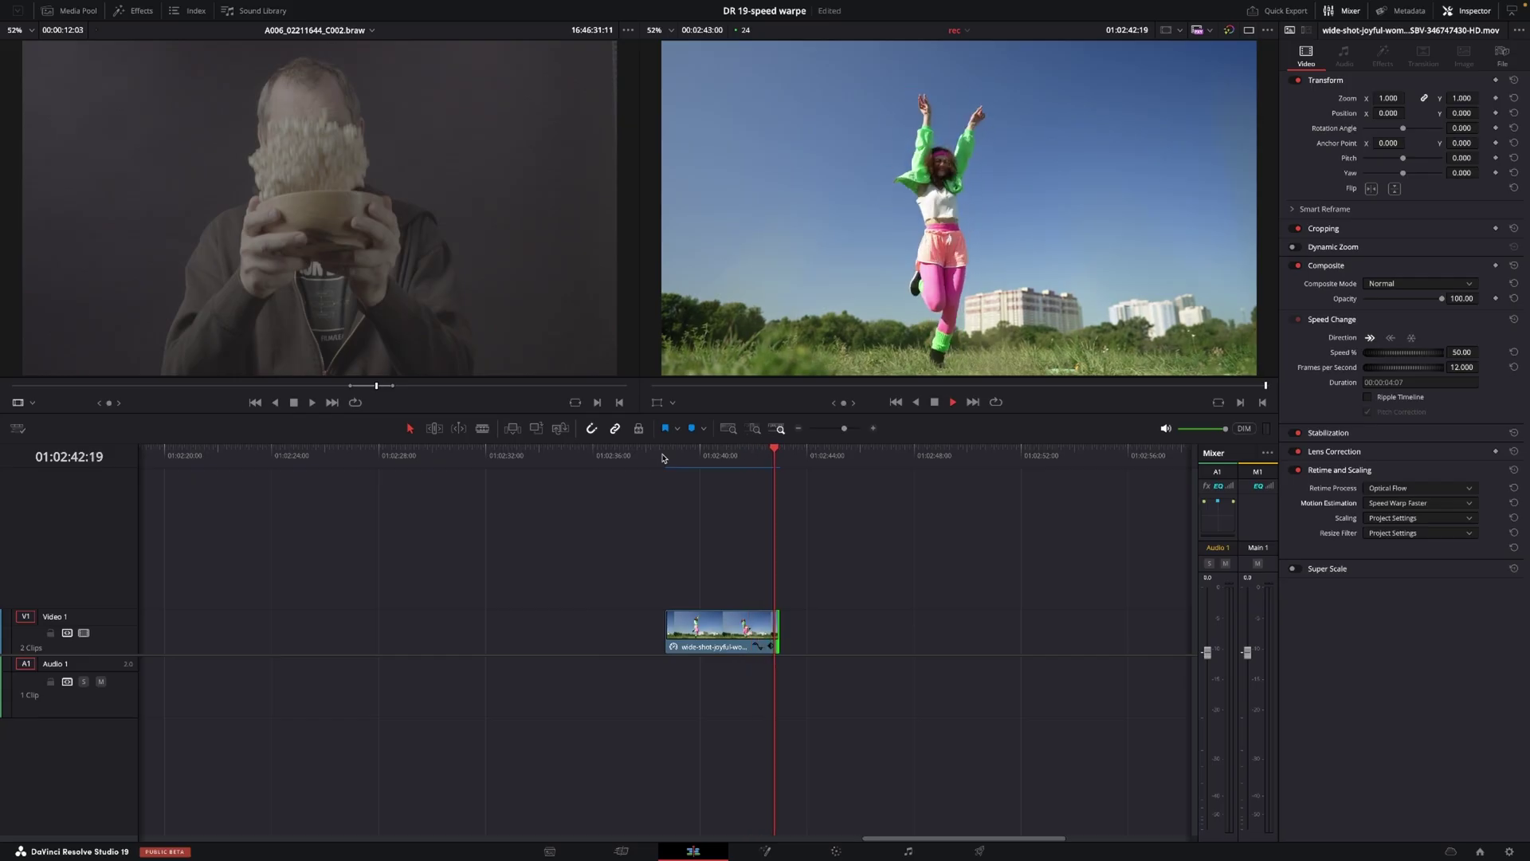
pyautogui.click(673, 459)
pyautogui.press('space')
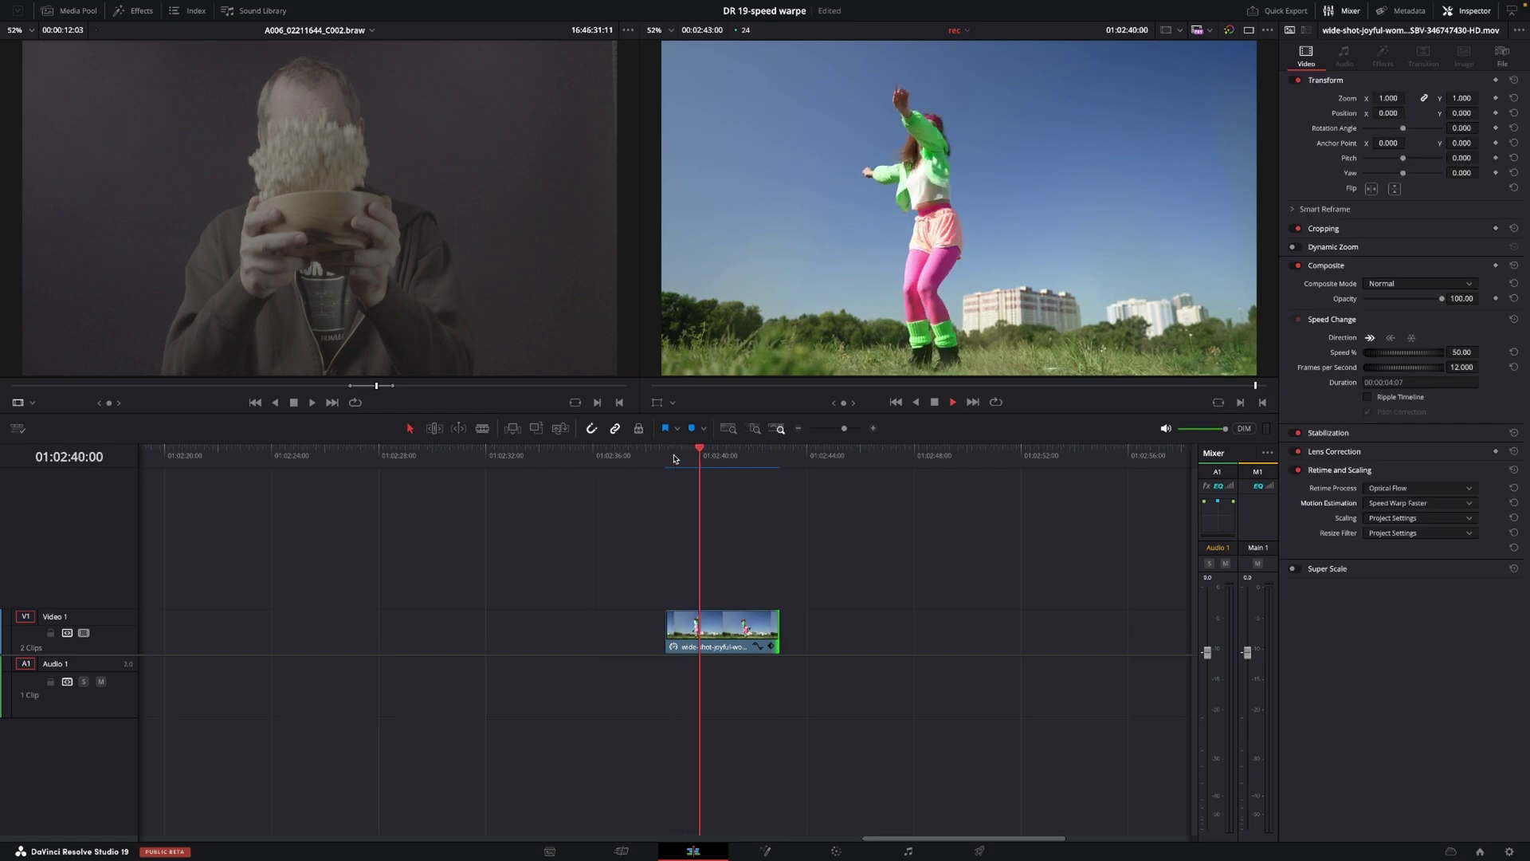